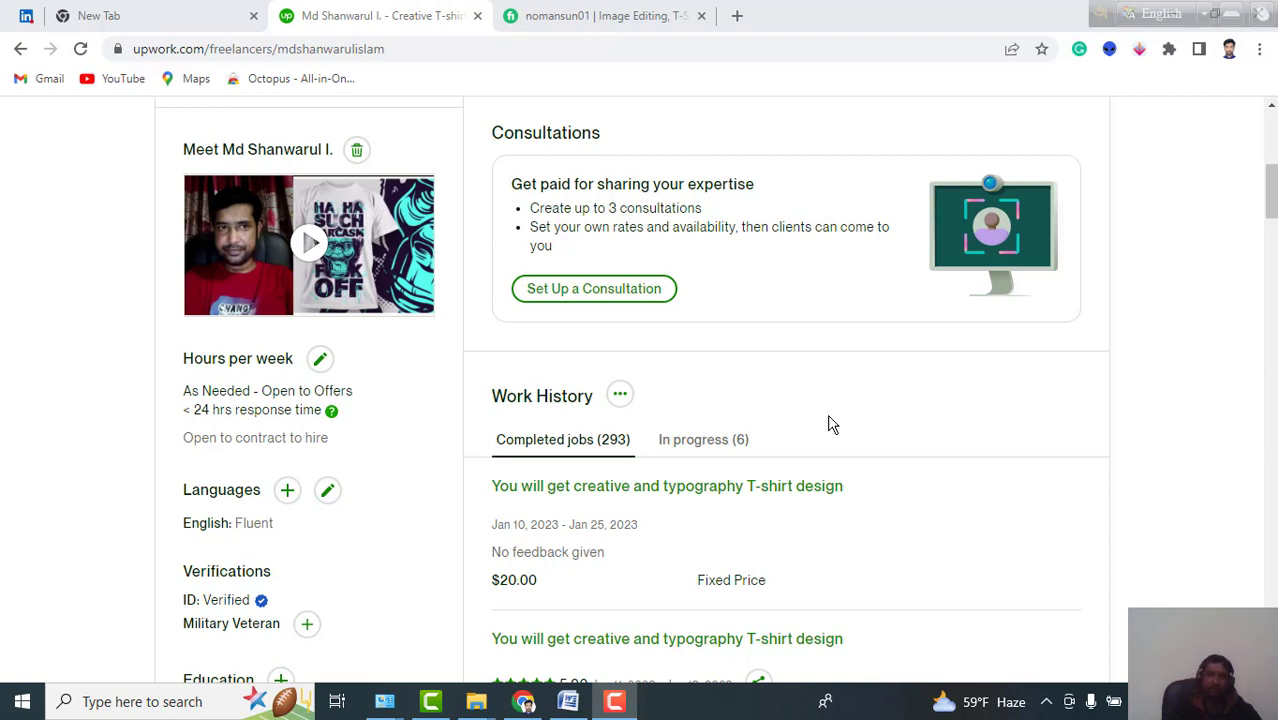
Review the work history on the Upwork profile and the active gigs on the Fiverr profile.
{"action": "scroll", "coordinate": [830, 420], "scroll_direction": "down", "scroll_amount": 1}
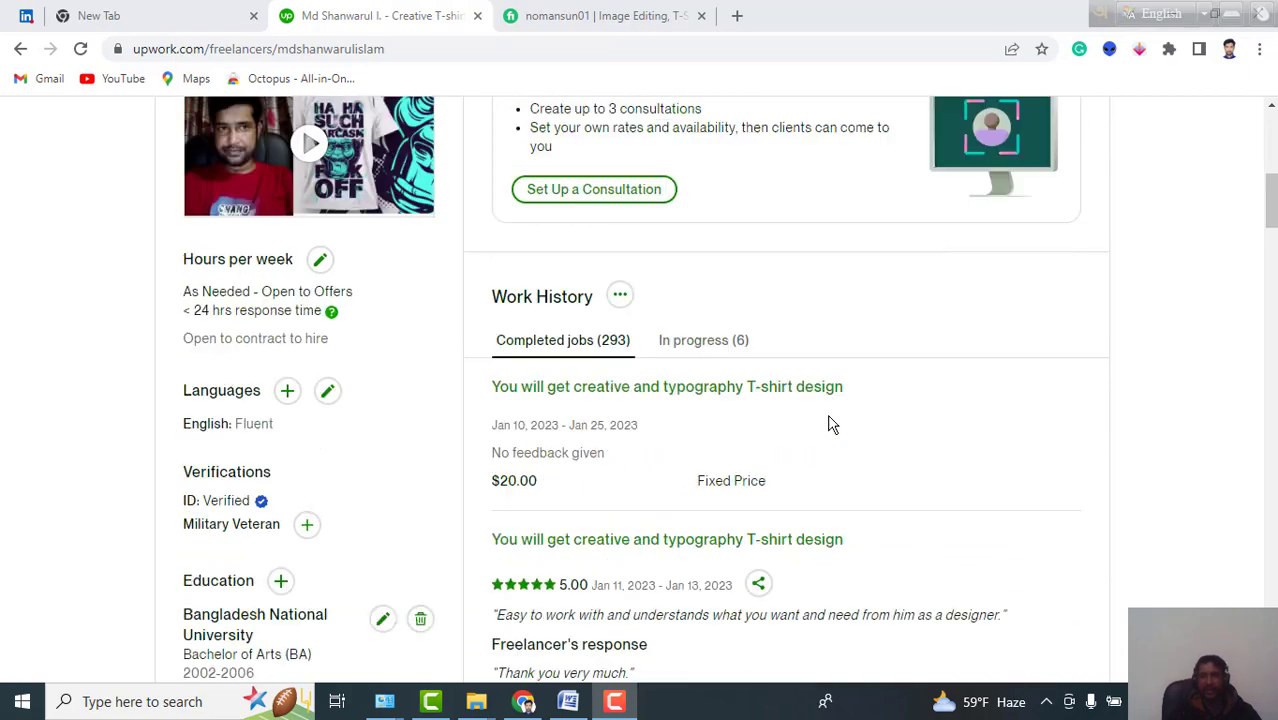
{"action": "scroll", "coordinate": [830, 422], "scroll_direction": "up", "scroll_amount": 3}
{"action": "scroll", "coordinate": [617, 115], "scroll_direction": "down", "scroll_amount": 4}
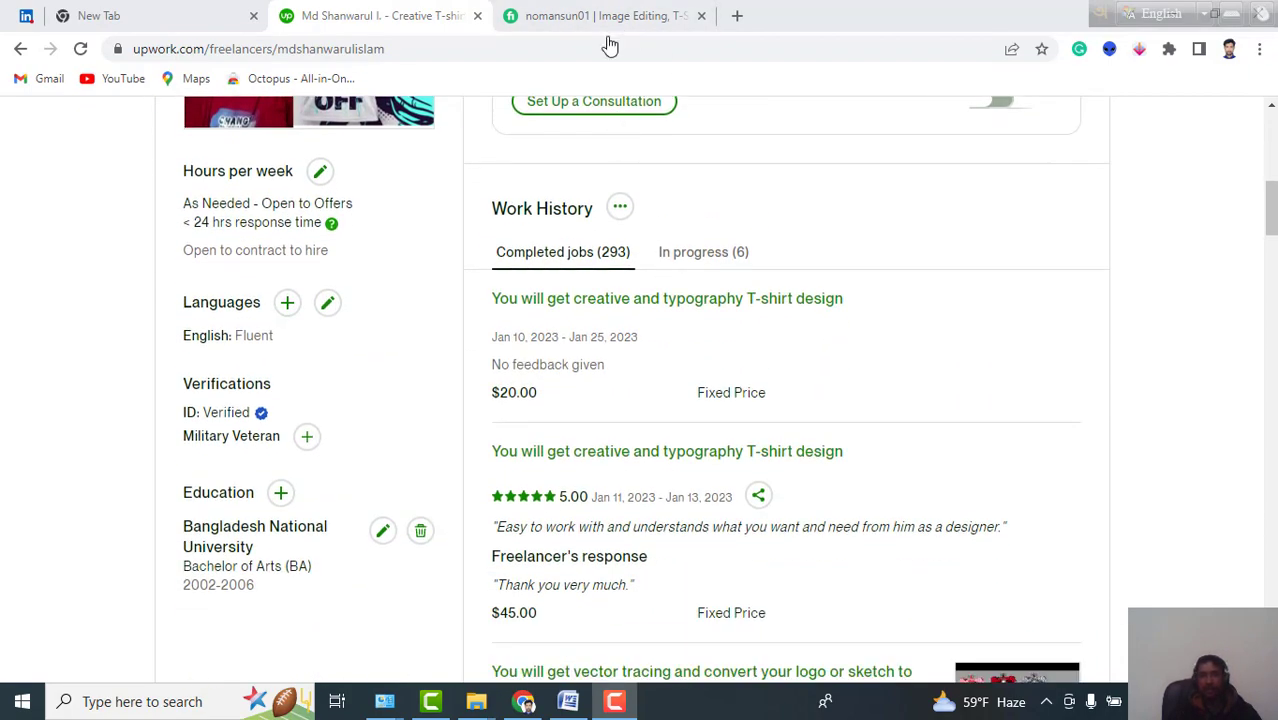
{"action": "left_click", "coordinate": [605, 16]}
{"action": "scroll", "coordinate": [720, 340], "scroll_direction": "down", "scroll_amount": 4}
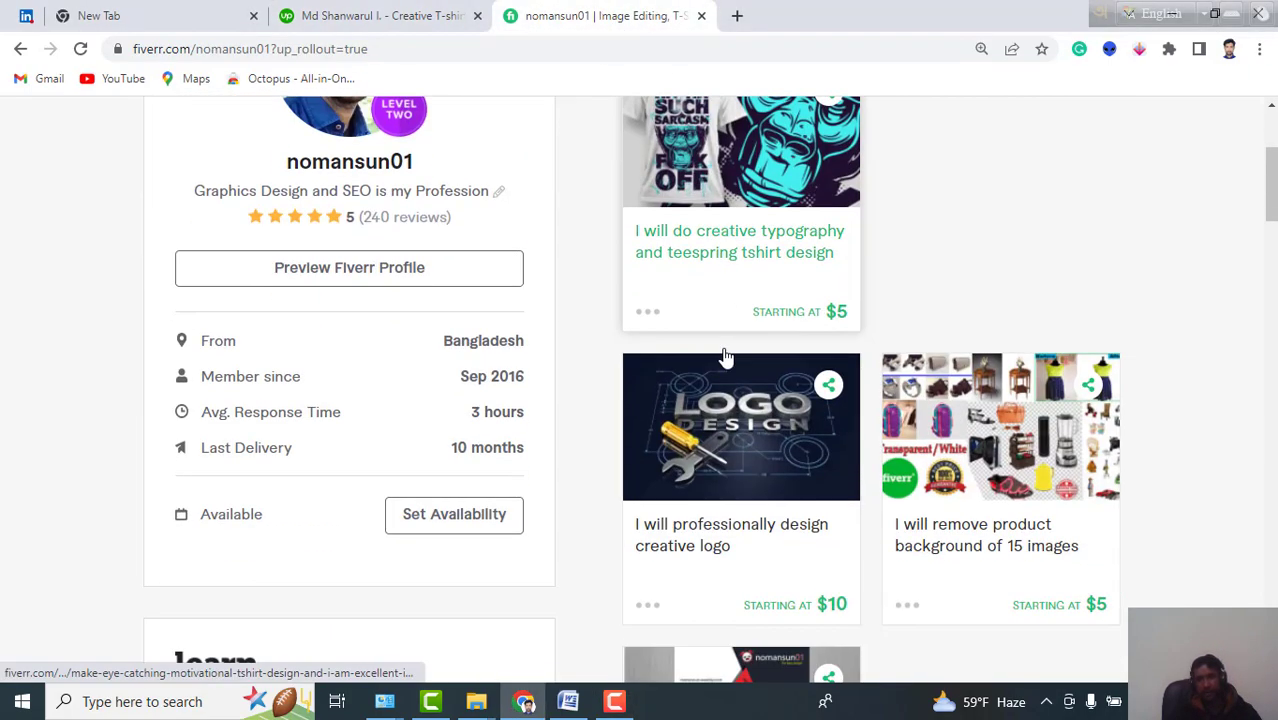
{"action": "scroll", "coordinate": [700, 260], "scroll_direction": "up", "scroll_amount": 4}
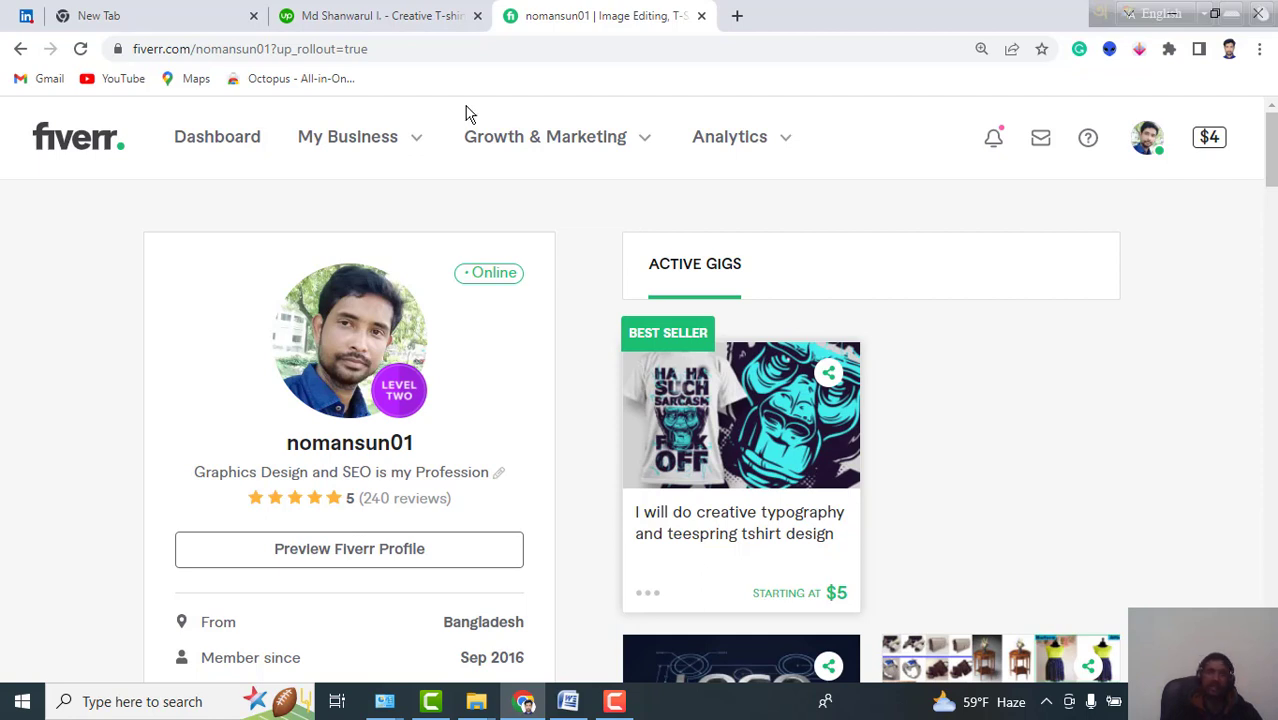
{"action": "left_click", "coordinate": [386, 18]}
{"action": "left_click", "coordinate": [548, 18]}
{"action": "left_click", "coordinate": [412, 20]}
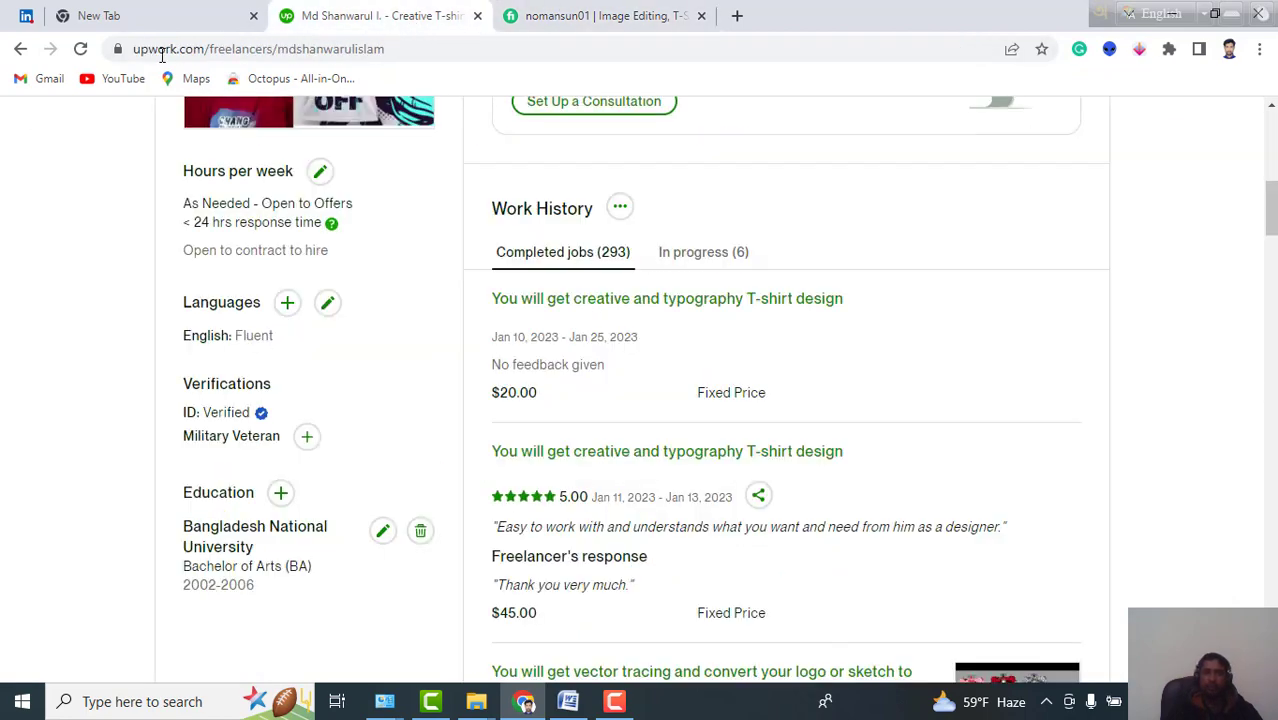
Switch to LinkedIn and look through the home feed.
{"action": "left_click", "coordinate": [20, 15]}
{"action": "scroll", "coordinate": [507, 389], "scroll_direction": "down", "scroll_amount": 5}
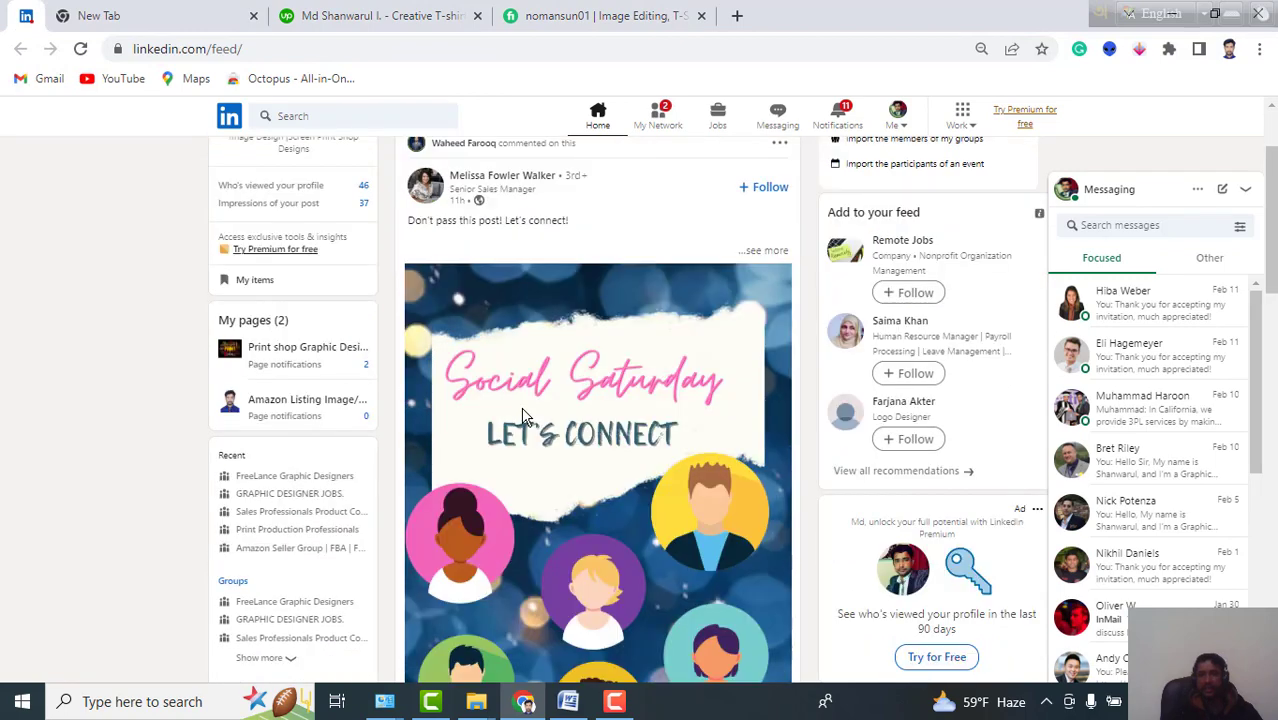
{"action": "scroll", "coordinate": [521, 407], "scroll_direction": "up", "scroll_amount": 5}
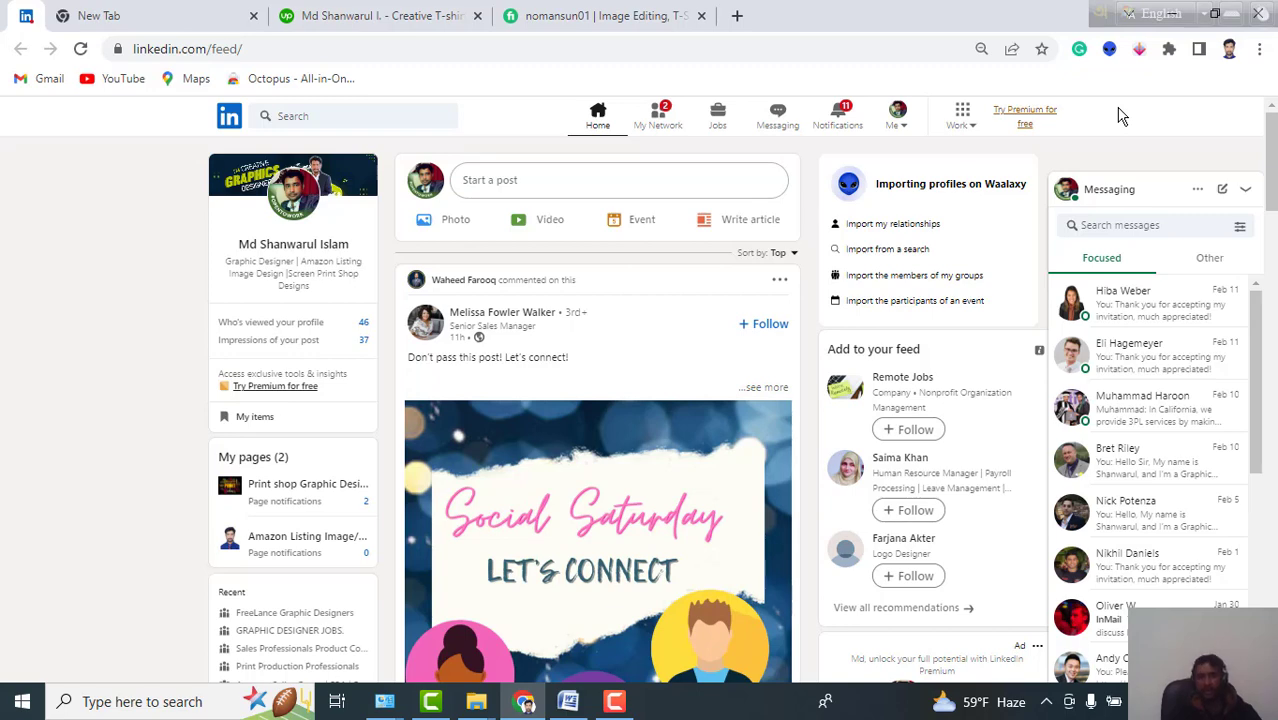
{"action": "scroll", "coordinate": [1060, 160], "scroll_direction": "down", "scroll_amount": 1}
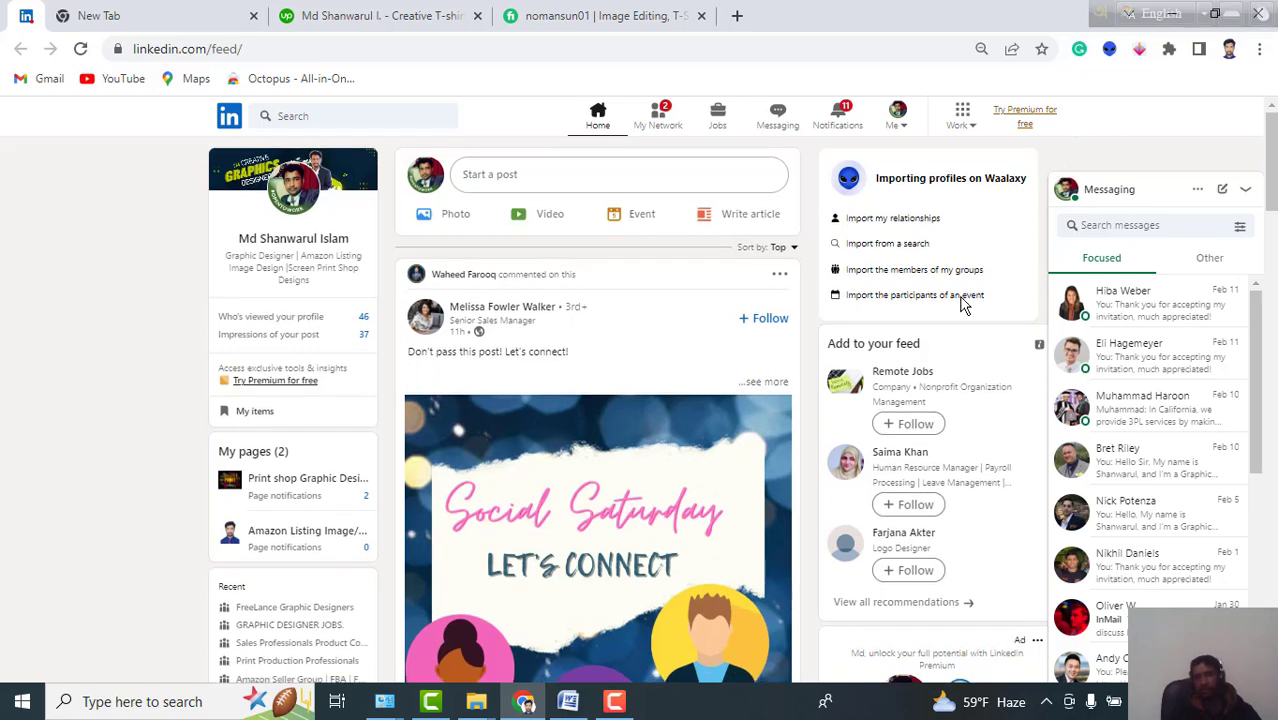
{"action": "scroll", "coordinate": [963, 306], "scroll_direction": "down", "scroll_amount": 5}
{"action": "scroll", "coordinate": [958, 300], "scroll_direction": "up", "scroll_amount": 6}
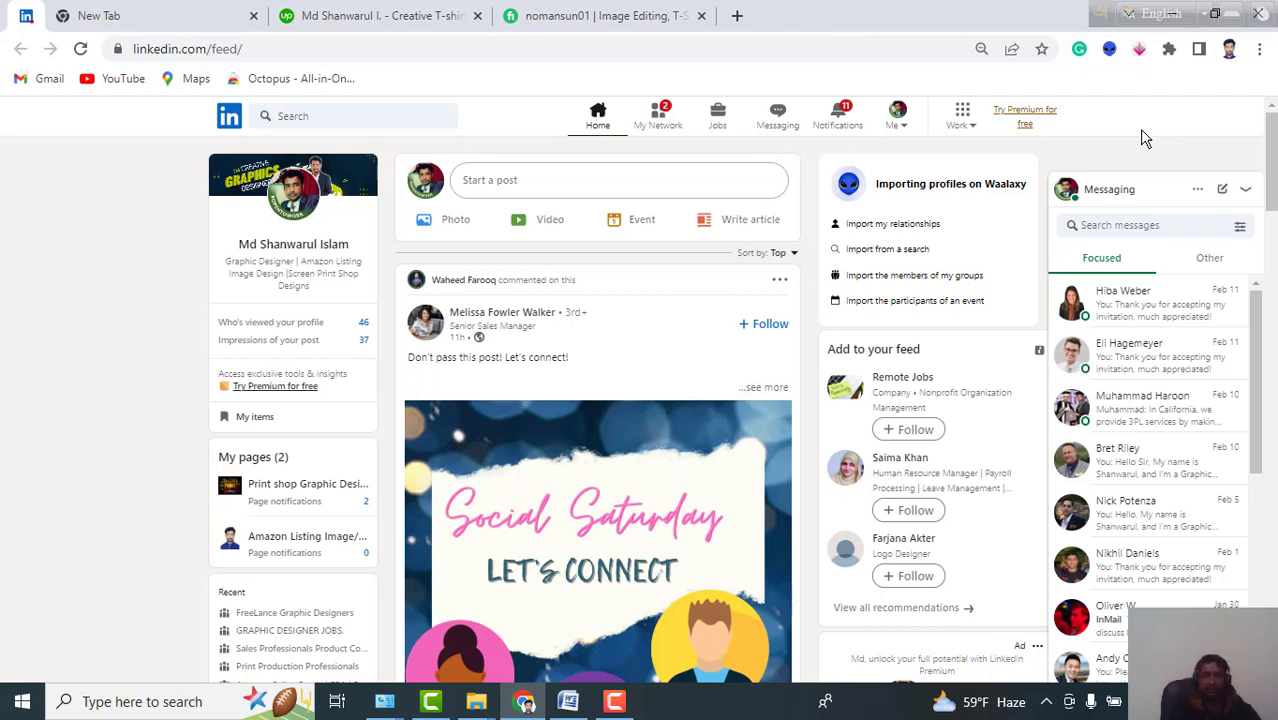
{"action": "left_click", "coordinate": [385, 117]}
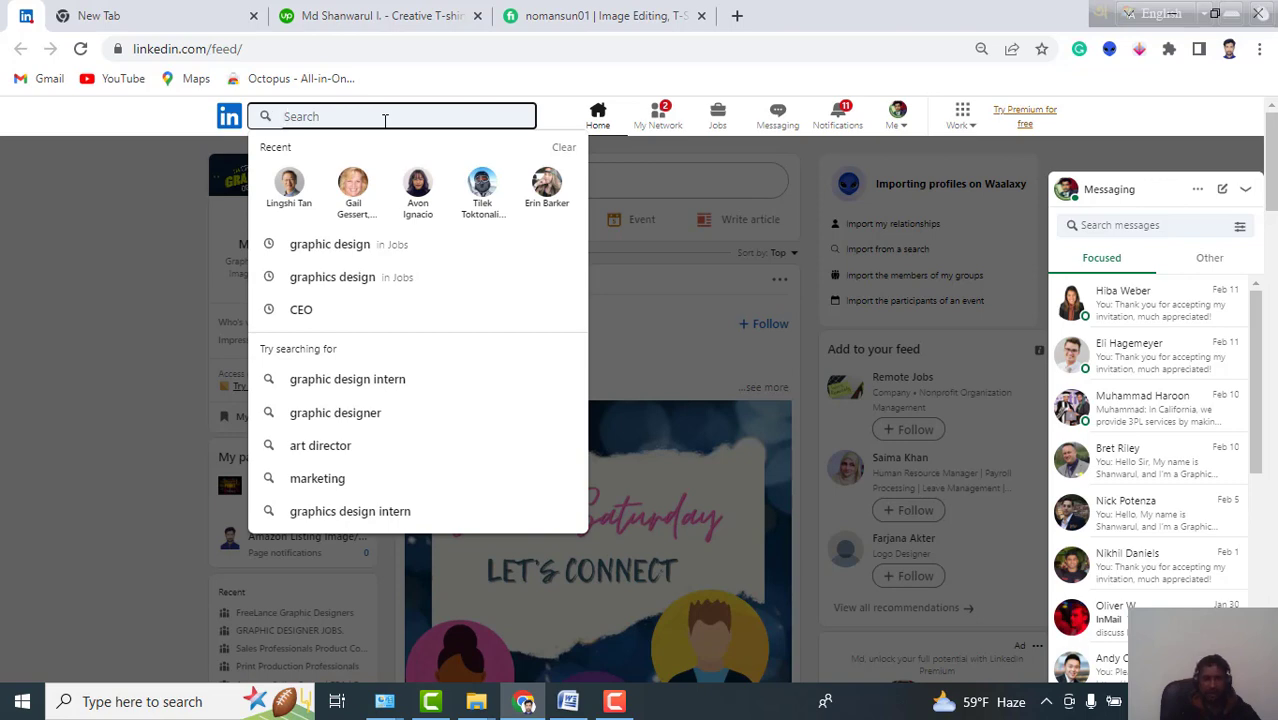
{"action": "left_click", "coordinate": [183, 130]}
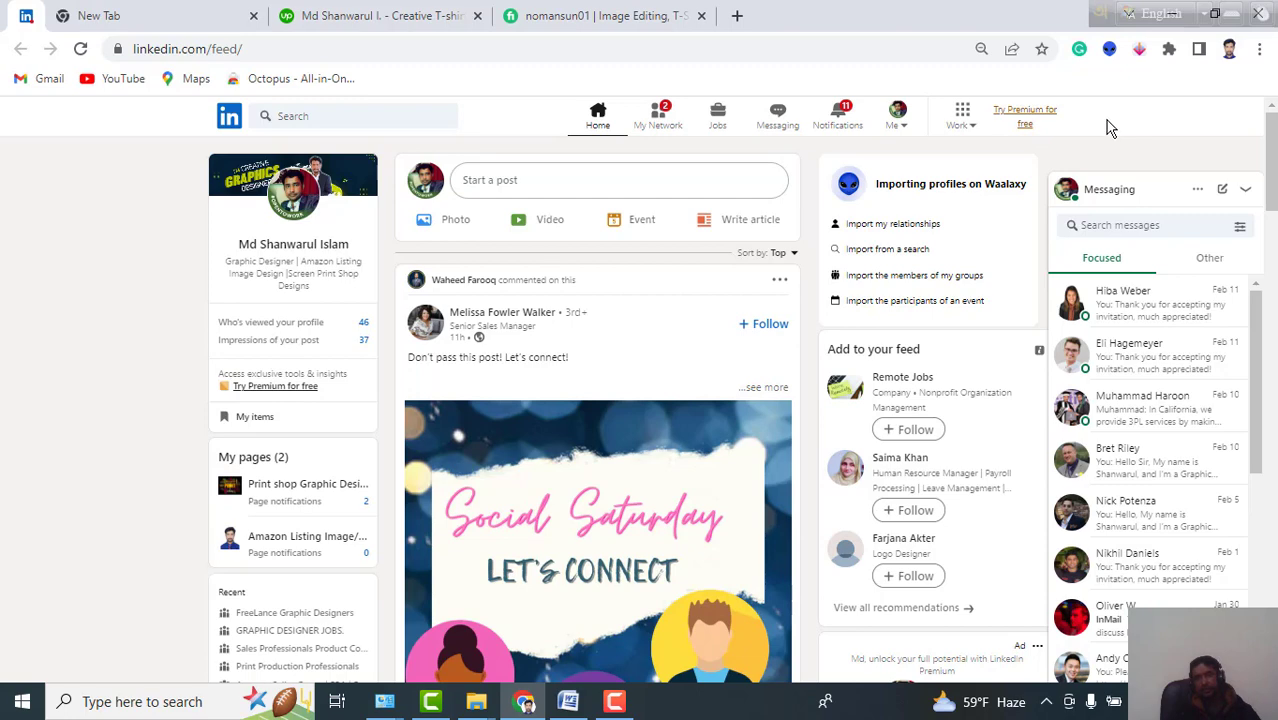
{"action": "left_click", "coordinate": [326, 116]}
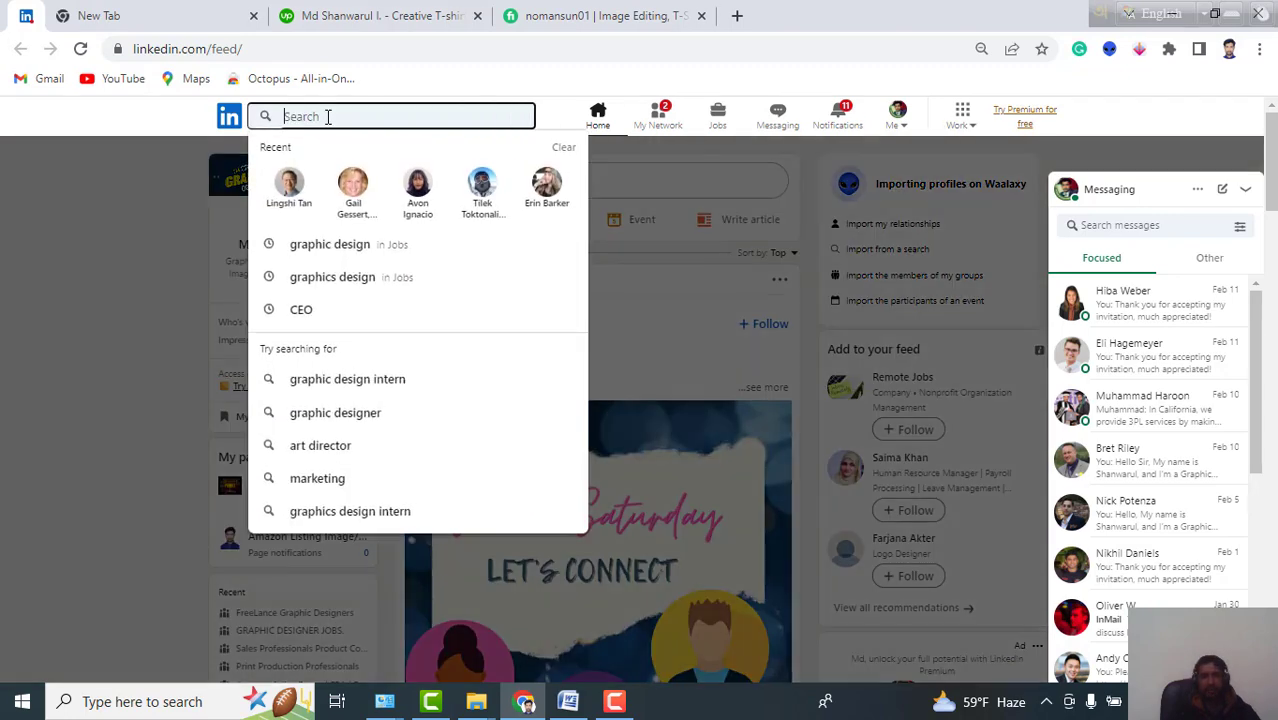
{"action": "left_click", "coordinate": [1105, 116]}
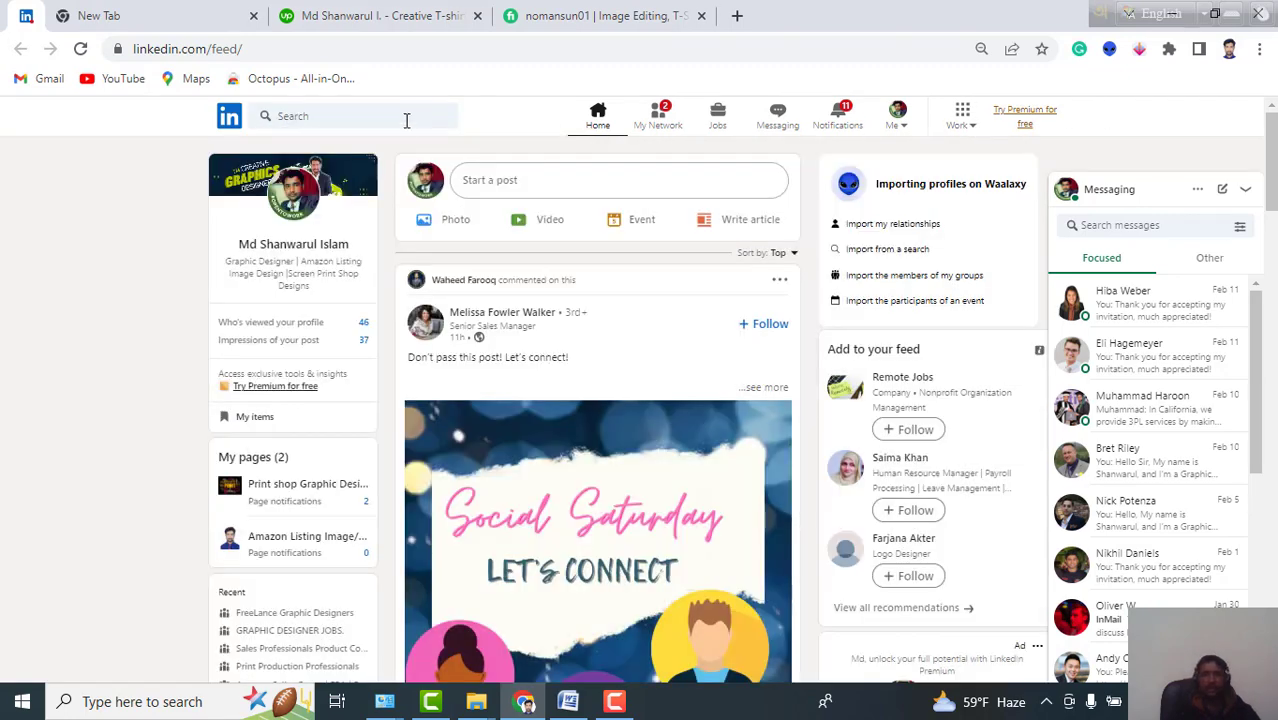
{"action": "left_click", "coordinate": [376, 116]}
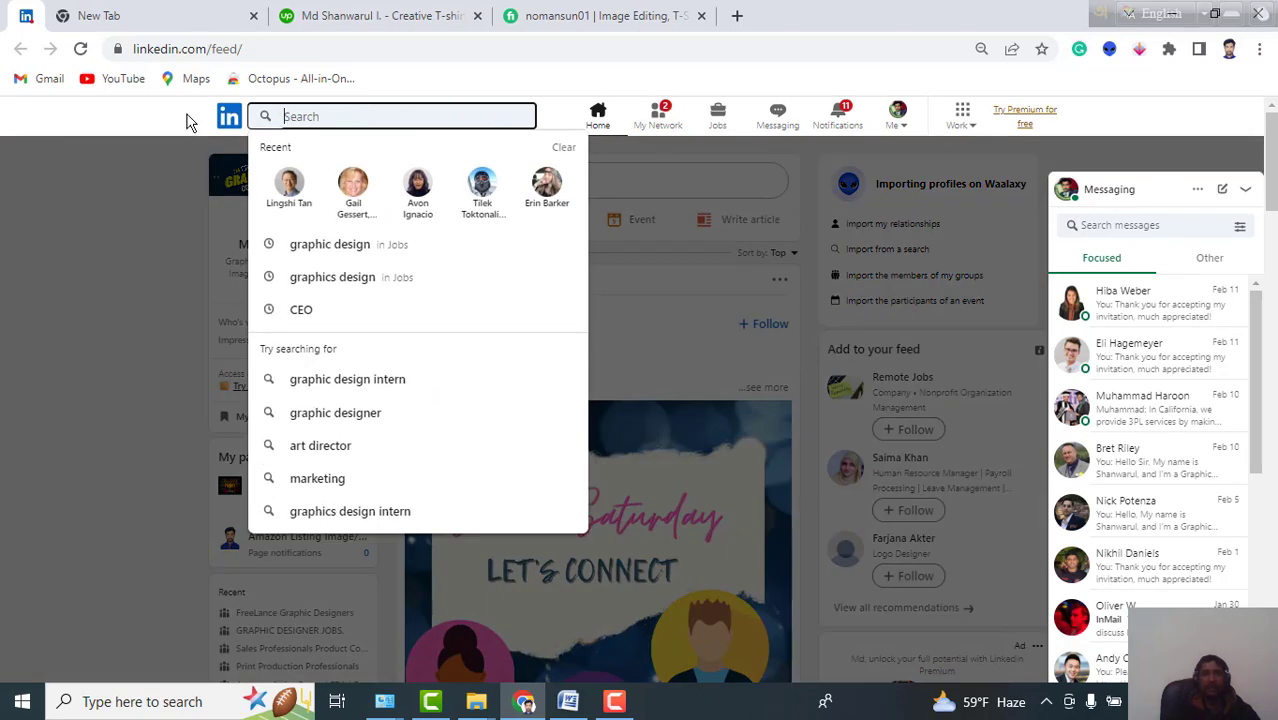
{"action": "left_click", "coordinate": [190, 120]}
{"action": "left_click", "coordinate": [323, 118]}
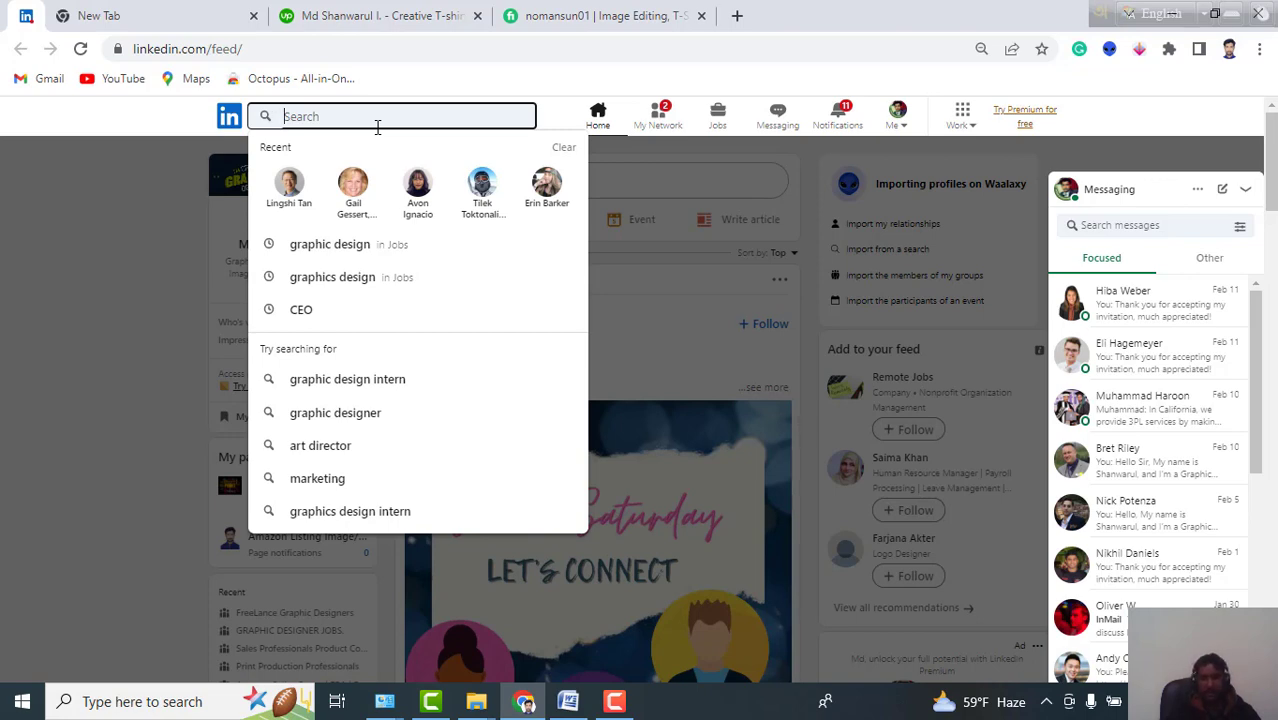
{"action": "left_click", "coordinate": [1127, 114]}
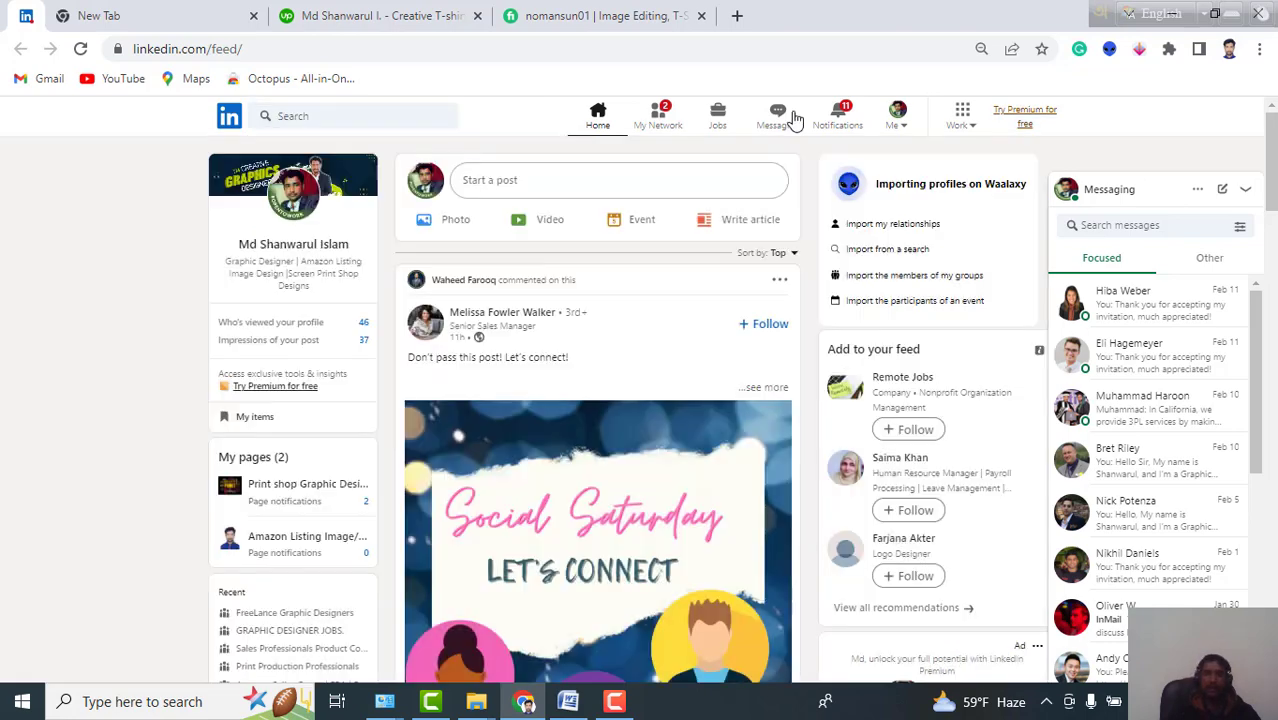
Search LinkedIn for "CEO".
{"action": "left_click", "coordinate": [378, 117]}
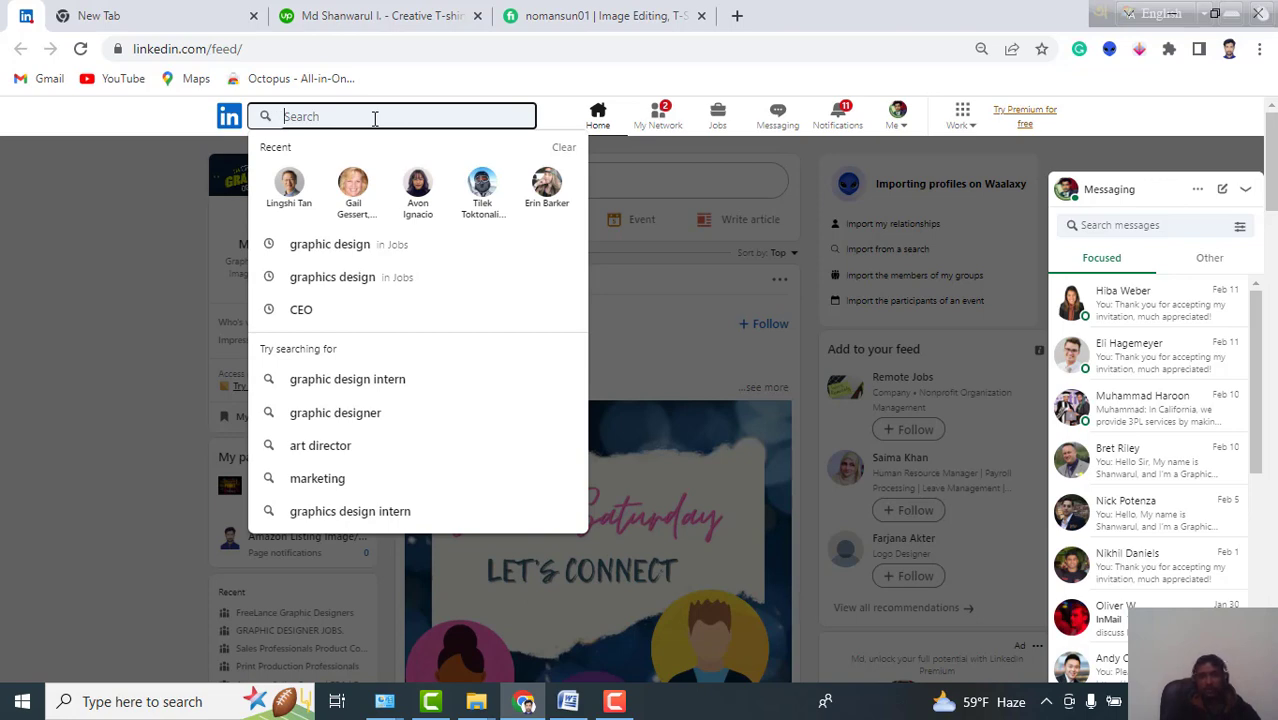
{"action": "type", "text": "c"}
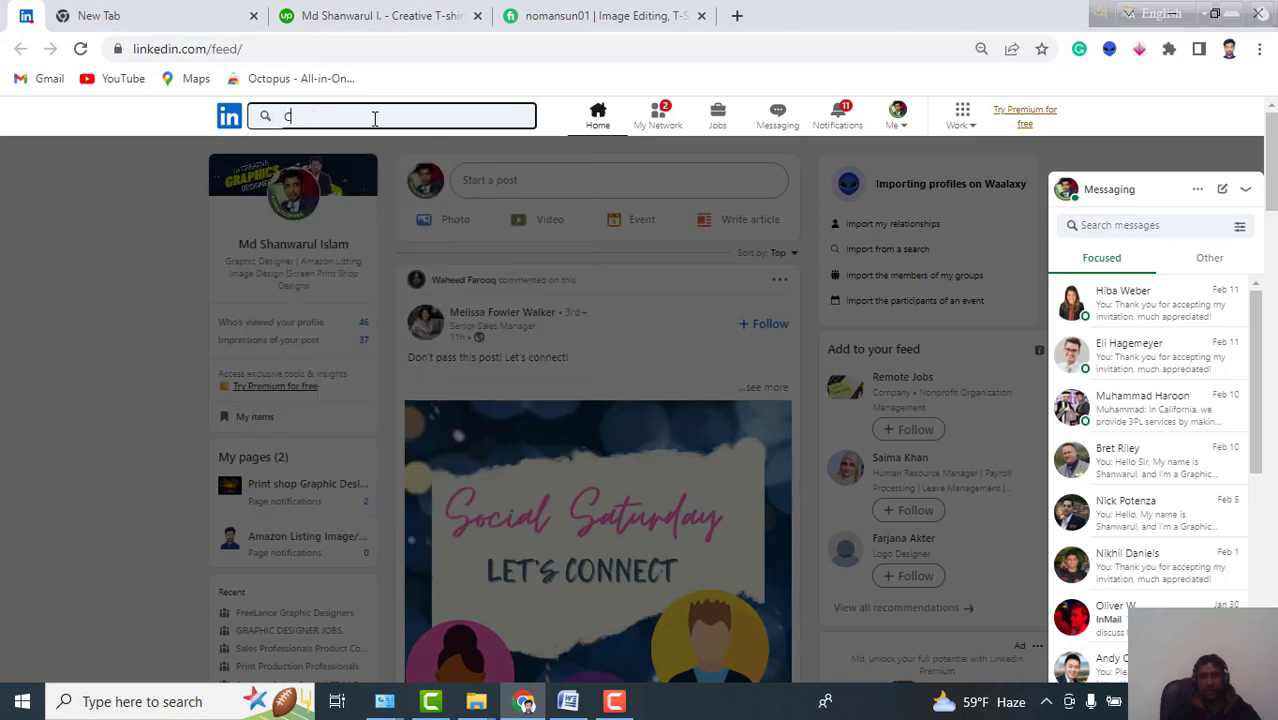
{"action": "type", "text": "E"}
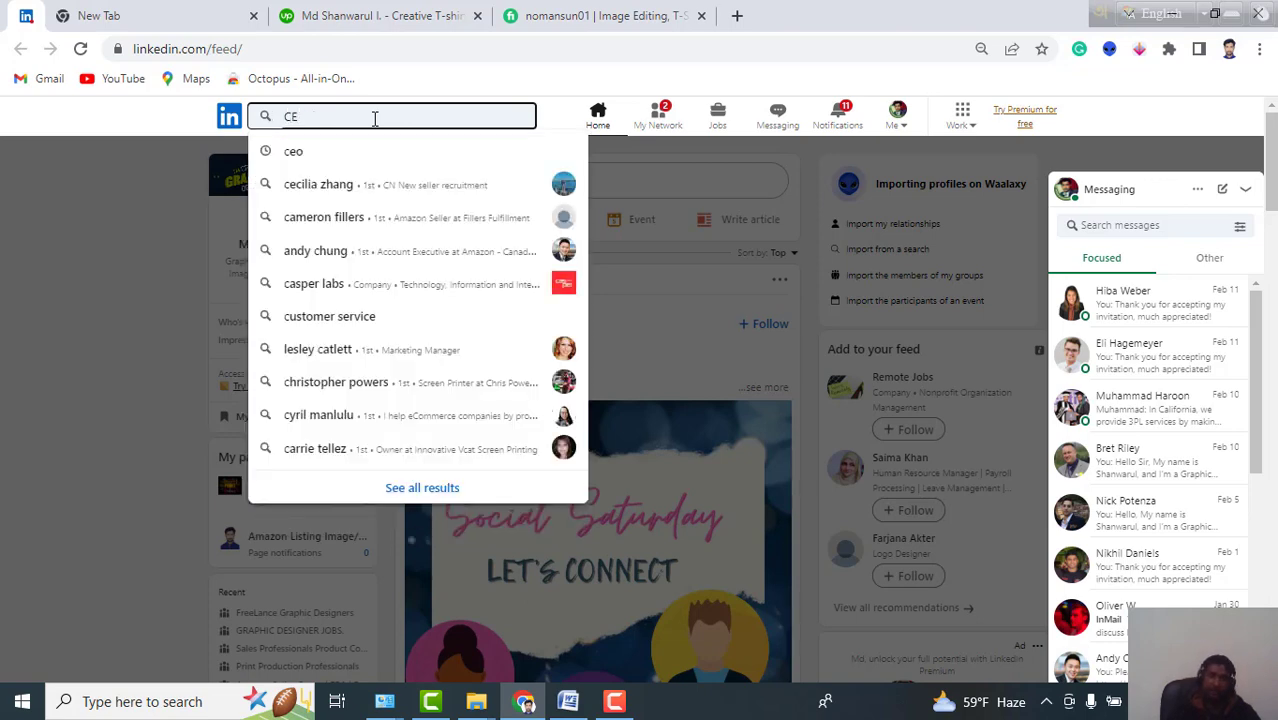
{"action": "type", "text": "O"}
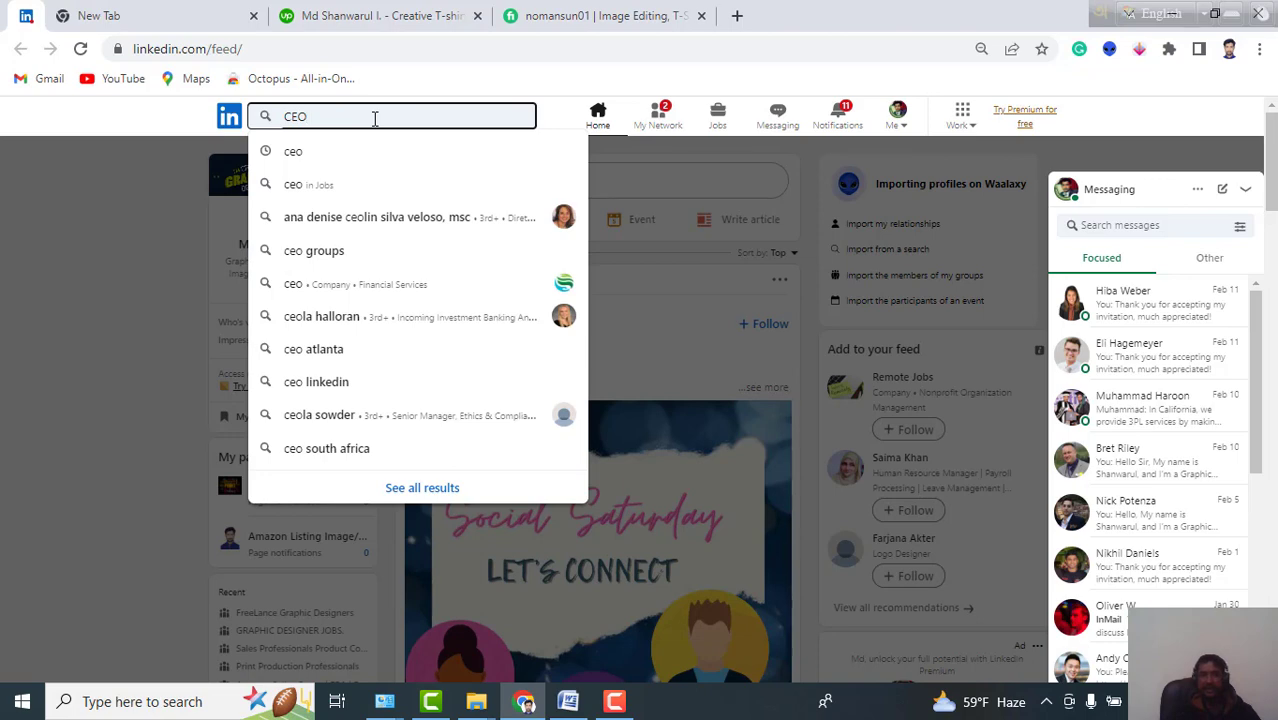
{"action": "key", "text": "Return"}
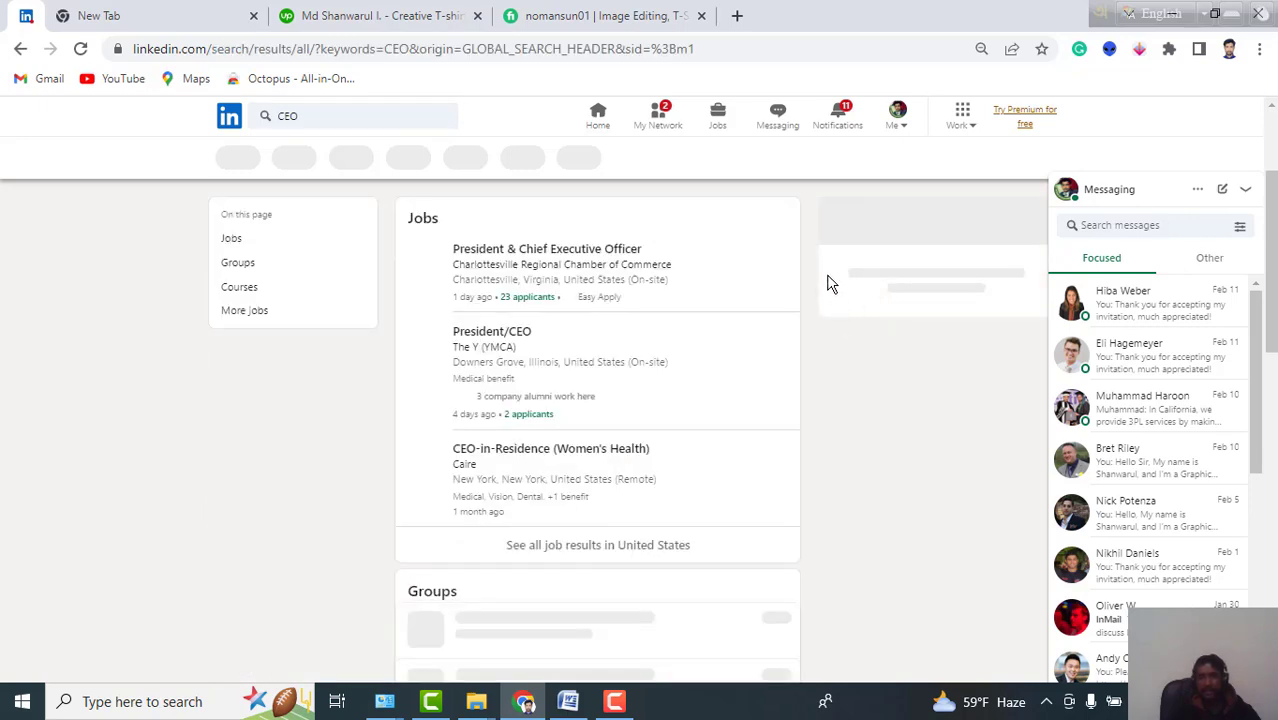
Limit the CEO search results to people and collapse the messaging window.
{"action": "scroll", "coordinate": [835, 290], "scroll_direction": "down", "scroll_amount": 2}
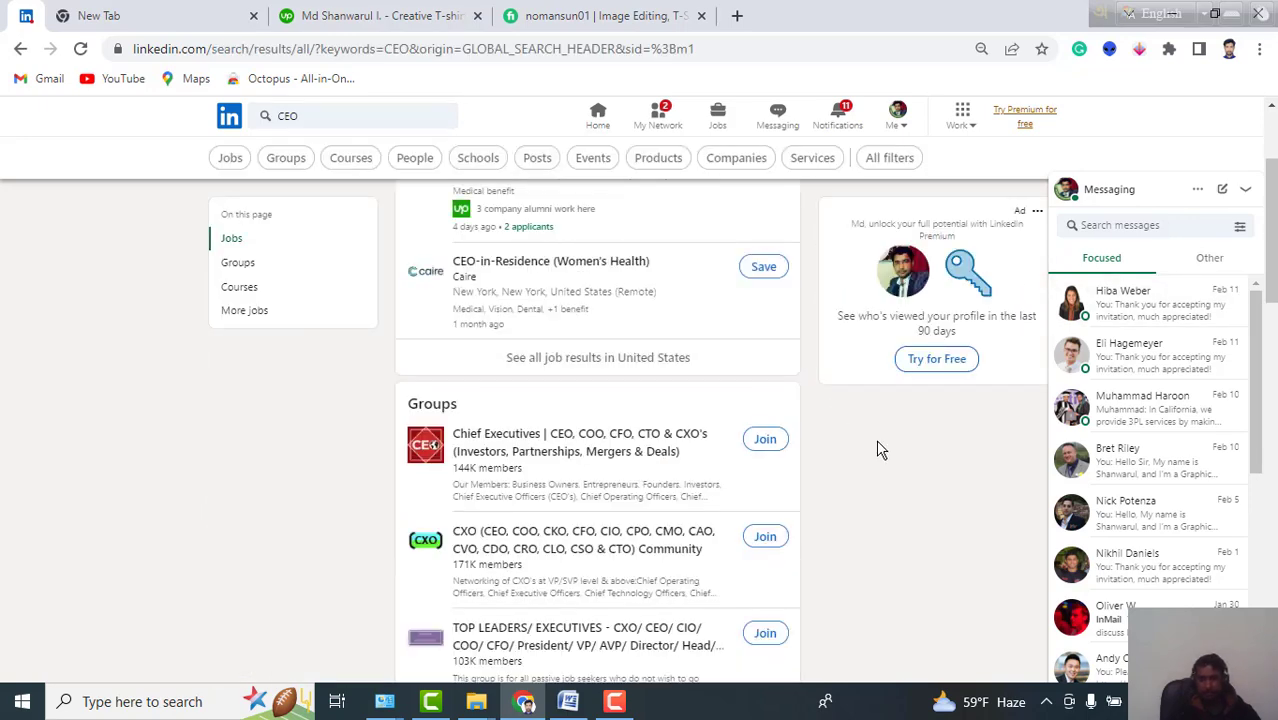
{"action": "scroll", "coordinate": [522, 354], "scroll_direction": "up", "scroll_amount": 2}
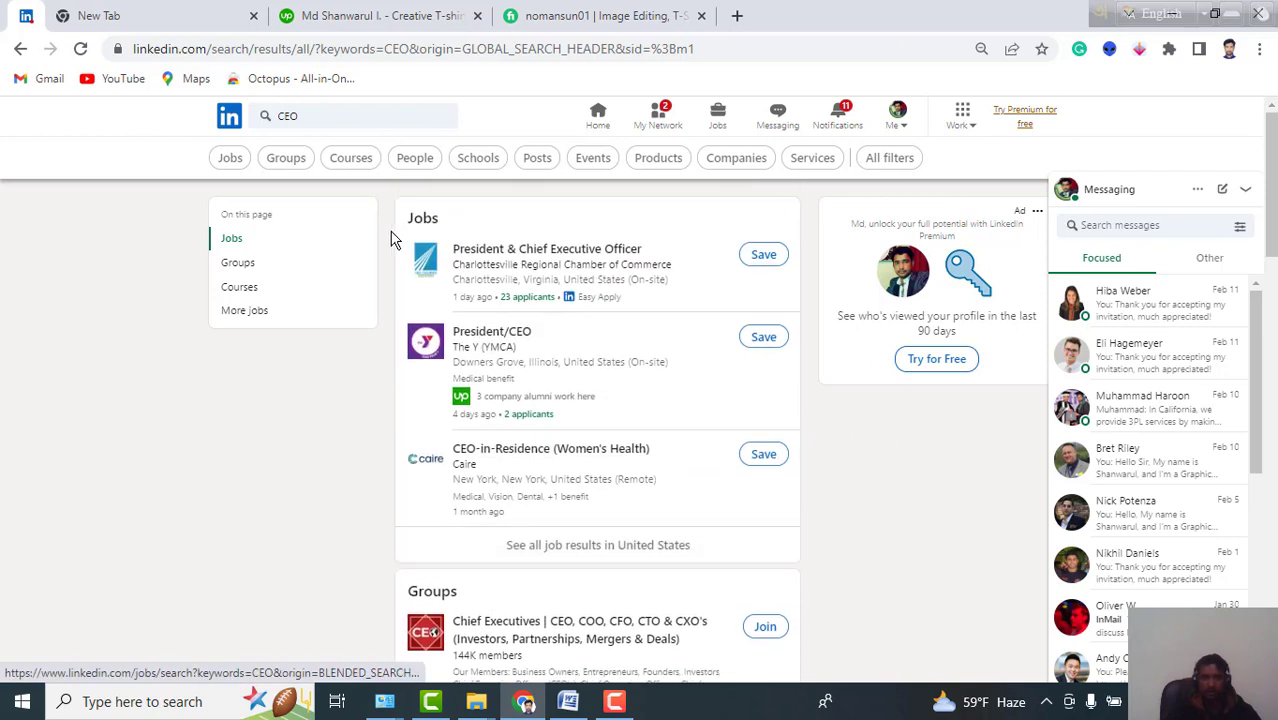
{"action": "left_click", "coordinate": [418, 160]}
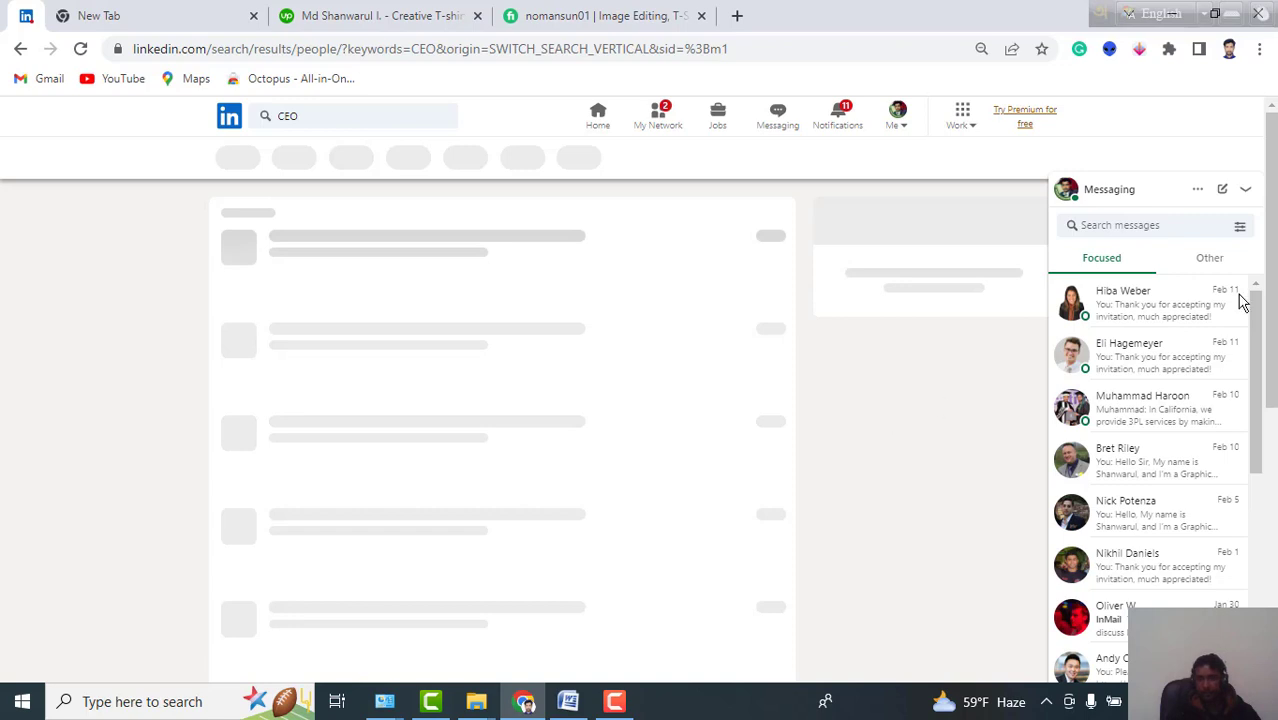
{"action": "left_click", "coordinate": [1246, 191]}
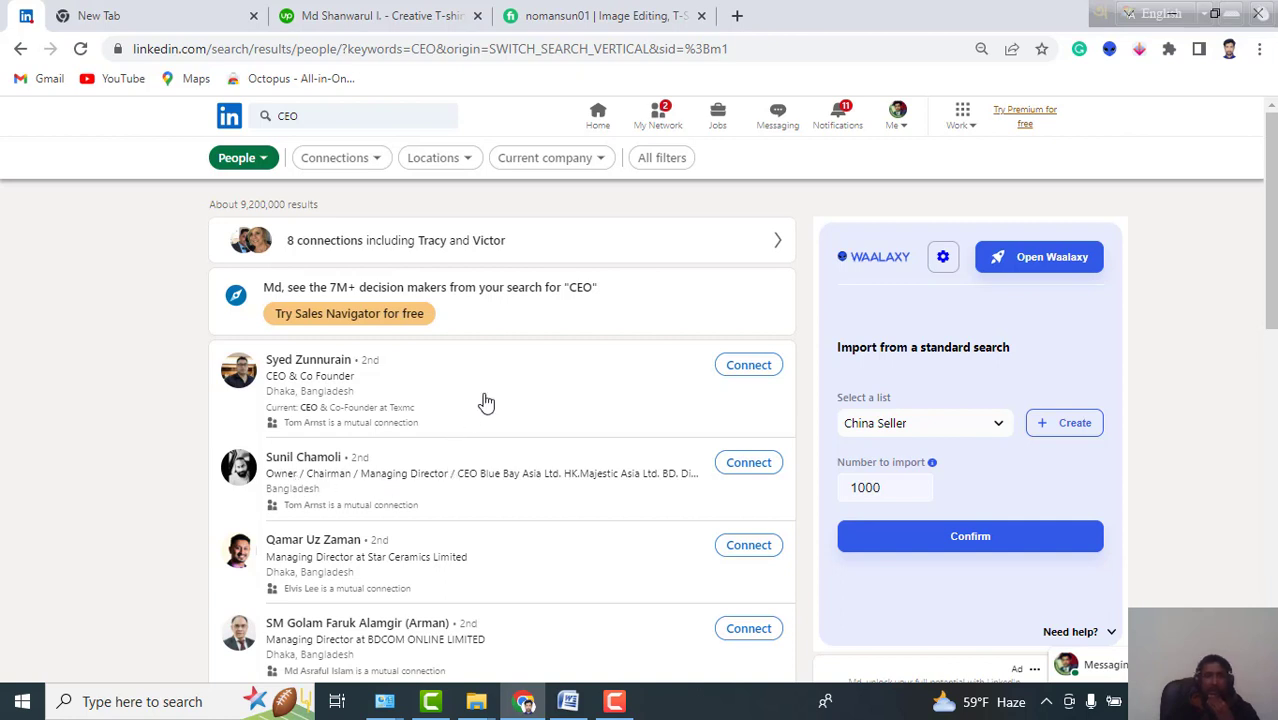
Filter the people results by location to the United States.
{"action": "scroll", "coordinate": [485, 399], "scroll_direction": "down", "scroll_amount": 1}
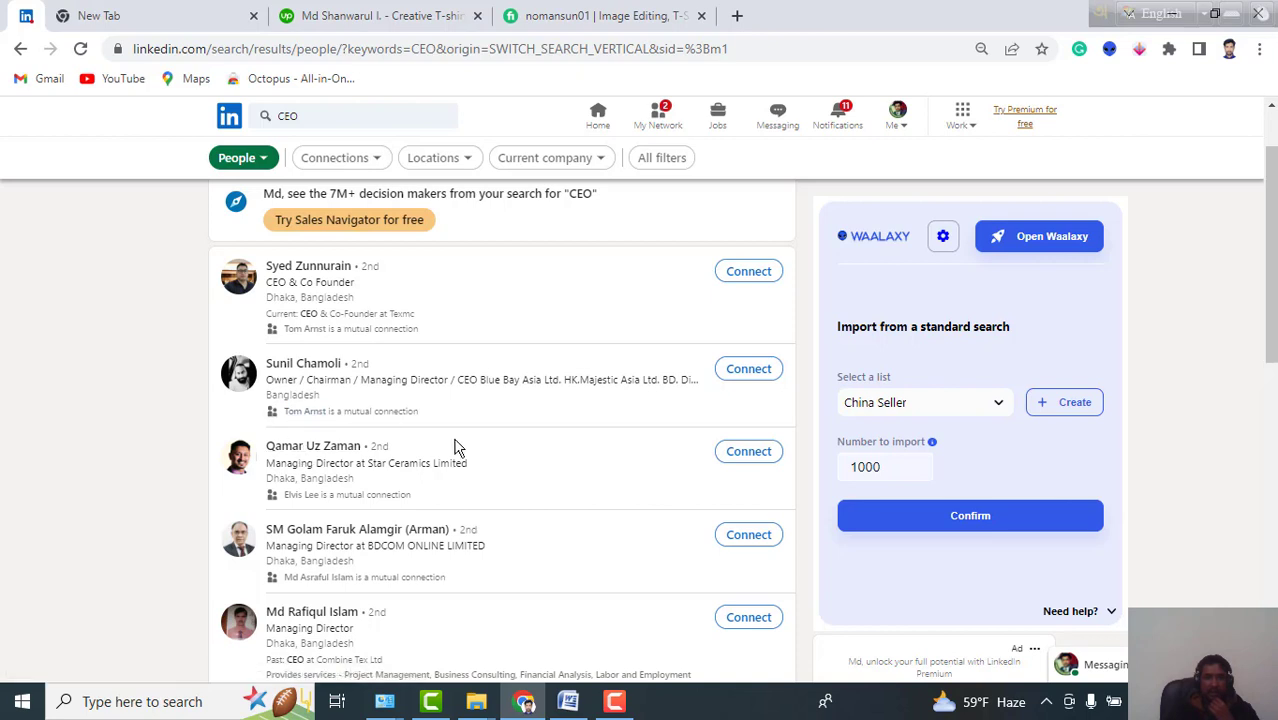
{"action": "scroll", "coordinate": [450, 437], "scroll_direction": "up", "scroll_amount": 1}
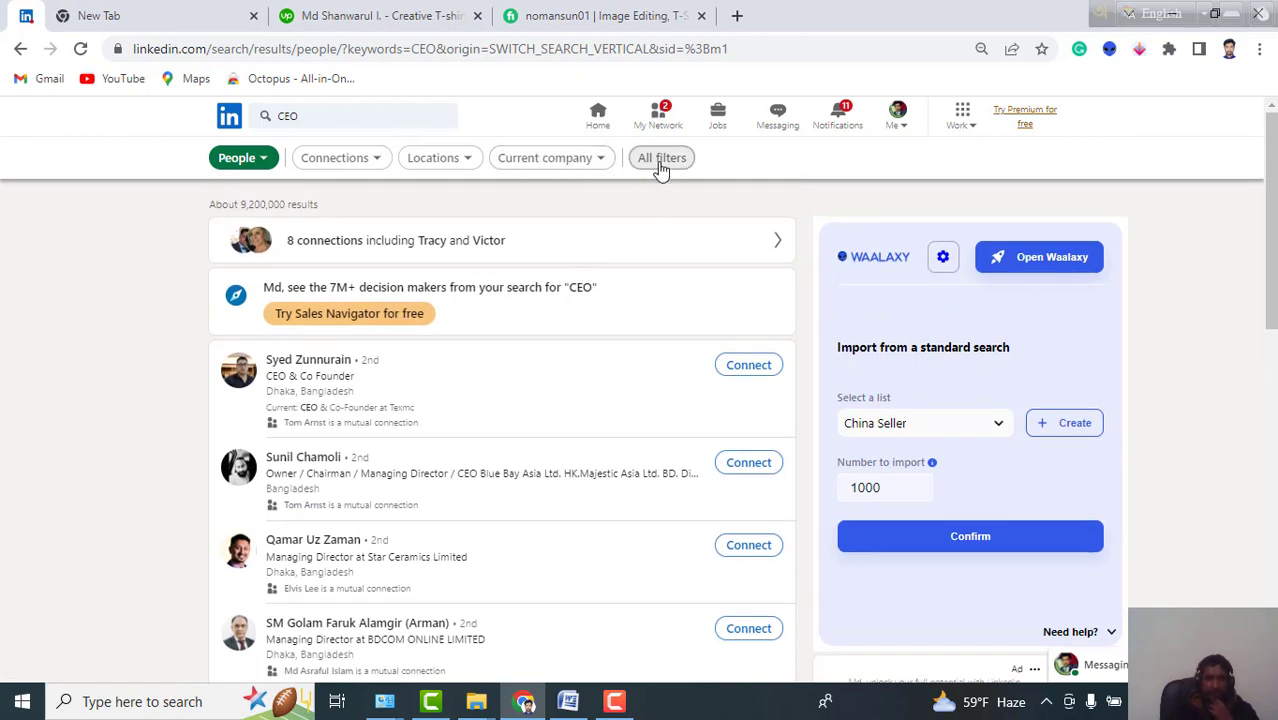
{"action": "left_click", "coordinate": [452, 172]}
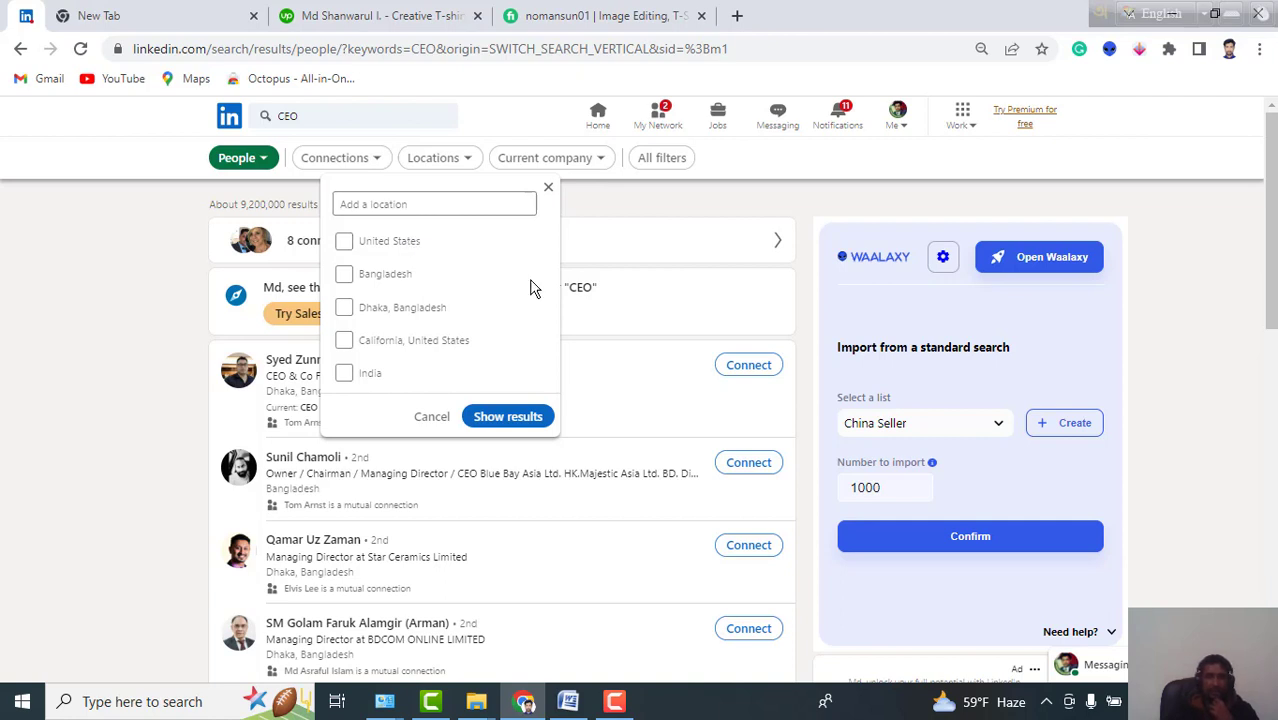
{"action": "left_click", "coordinate": [389, 250]}
{"action": "scroll", "coordinate": [418, 328], "scroll_direction": "down", "scroll_amount": 3}
{"action": "scroll", "coordinate": [418, 328], "scroll_direction": "up", "scroll_amount": 3}
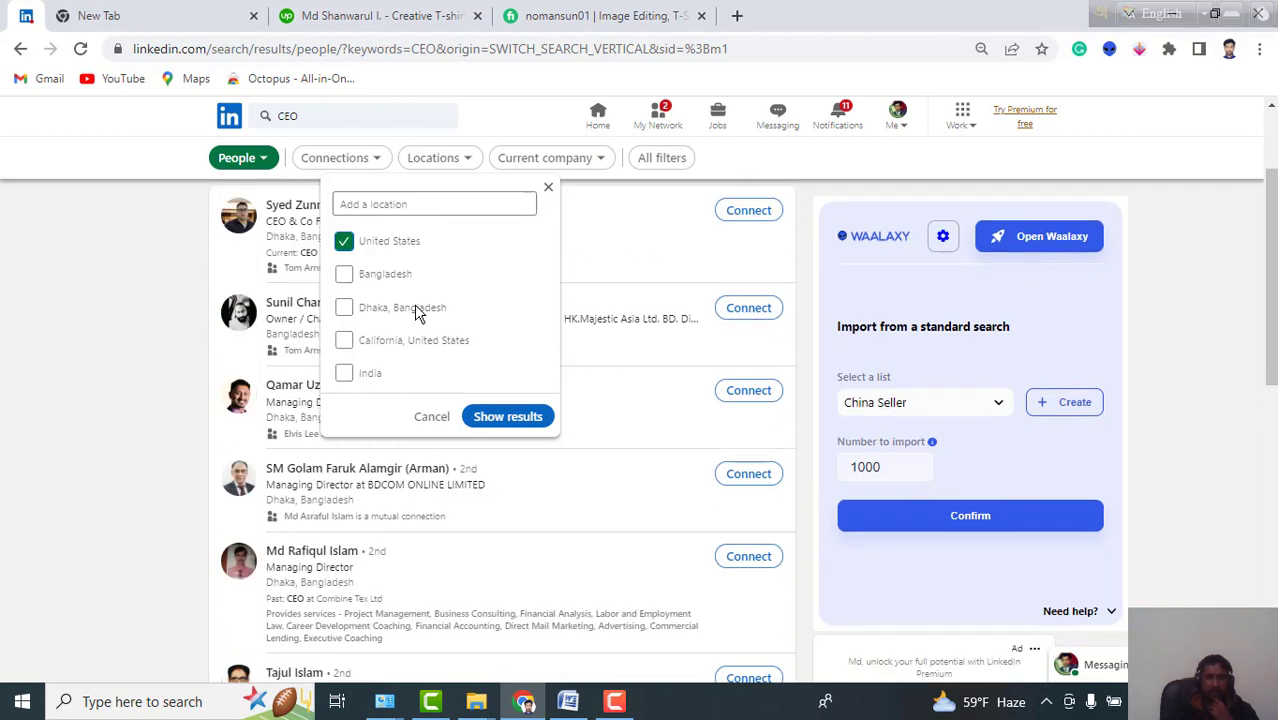
{"action": "left_click", "coordinate": [383, 205]}
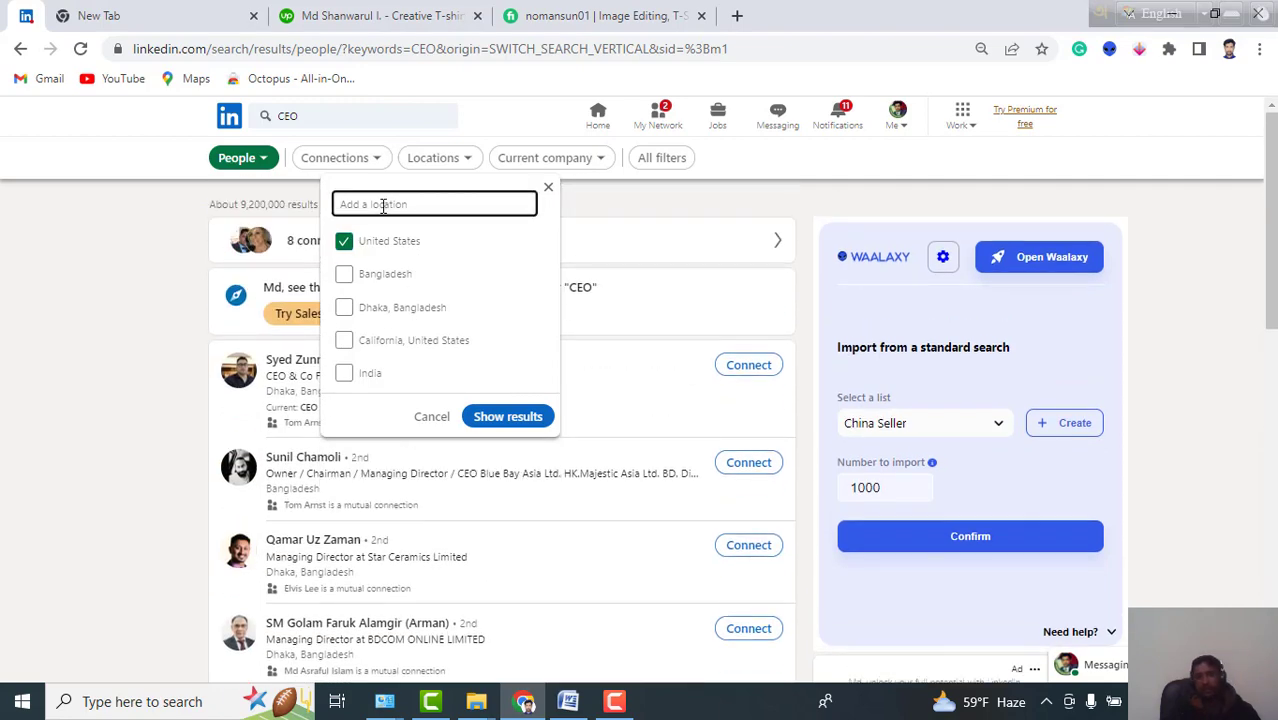
{"action": "left_click", "coordinate": [507, 418]}
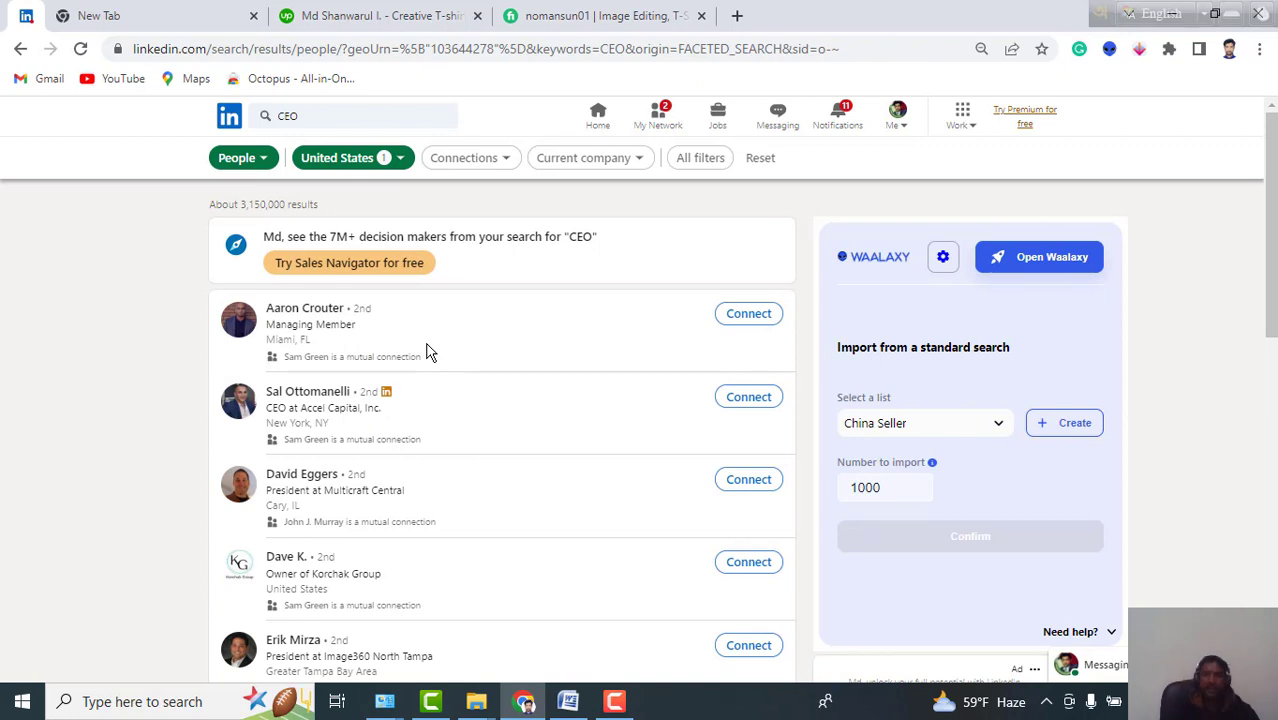
Look through the filtered people and open the first listed person's profile in a new tab.
{"action": "scroll", "coordinate": [430, 362], "scroll_direction": "down", "scroll_amount": 1}
{"action": "scroll", "coordinate": [481, 412], "scroll_direction": "up", "scroll_amount": 1}
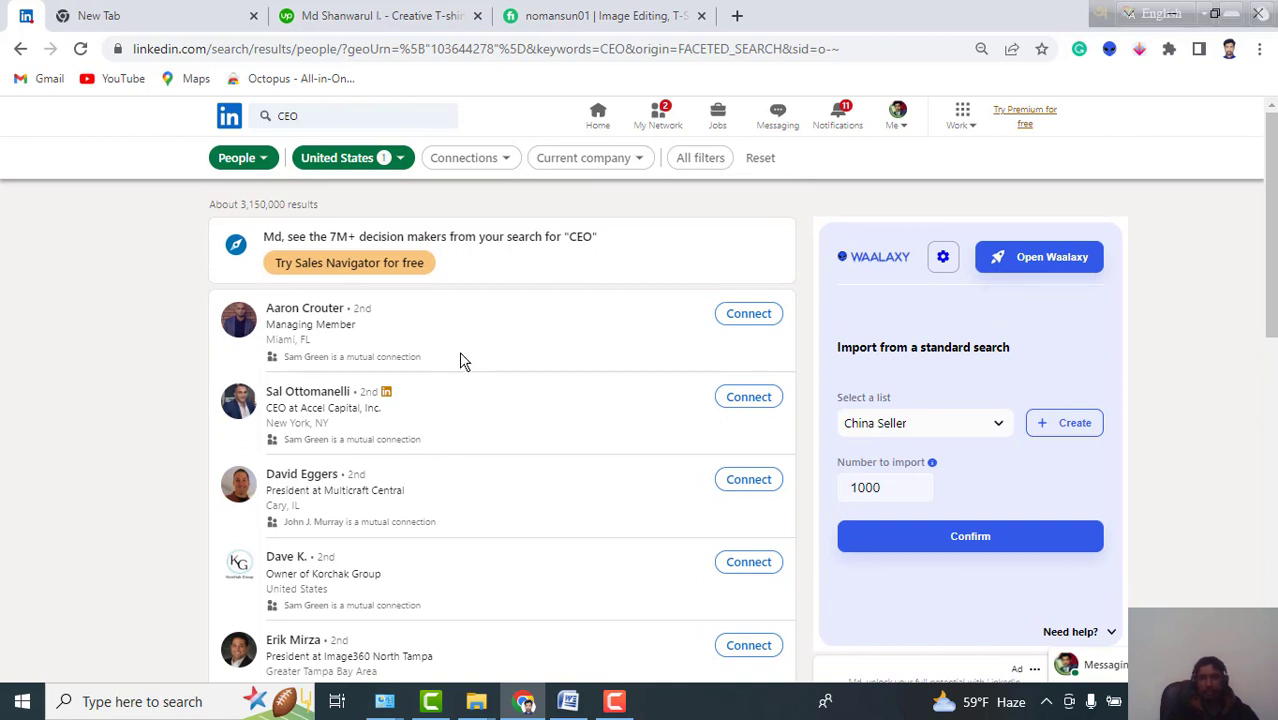
{"action": "scroll", "coordinate": [503, 459], "scroll_direction": "down", "scroll_amount": 2}
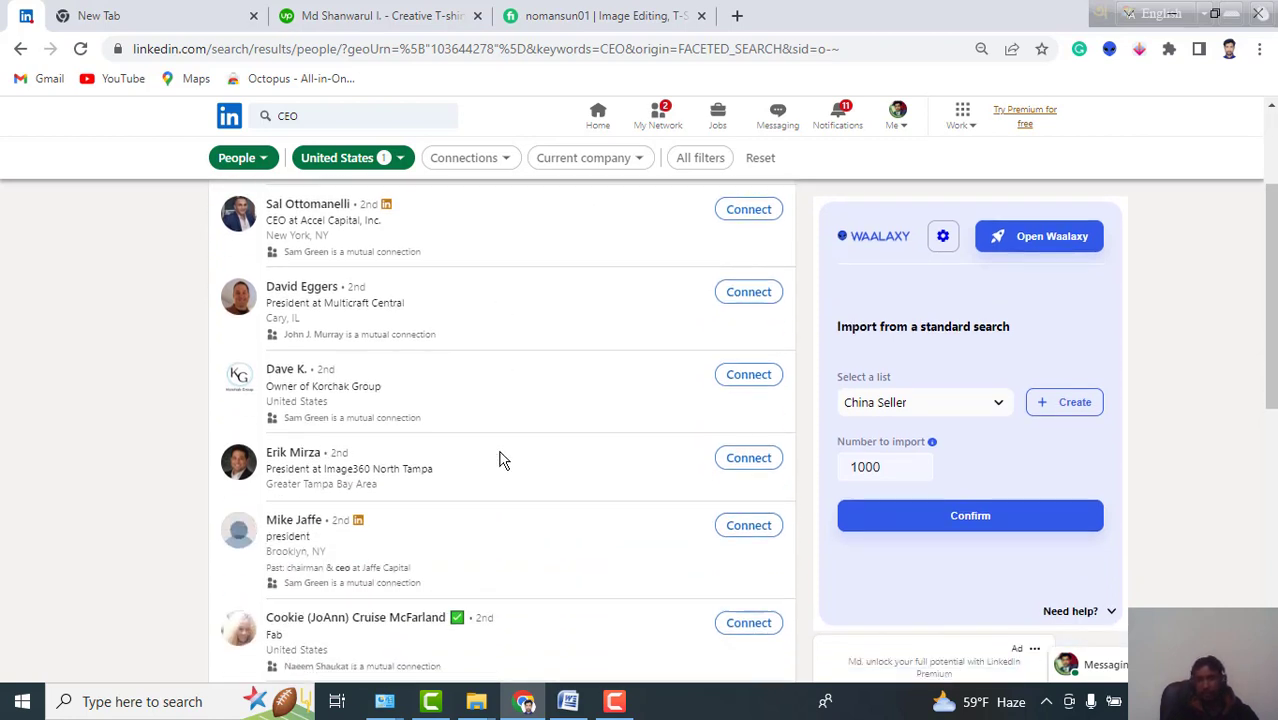
{"action": "scroll", "coordinate": [503, 459], "scroll_direction": "up", "scroll_amount": 2}
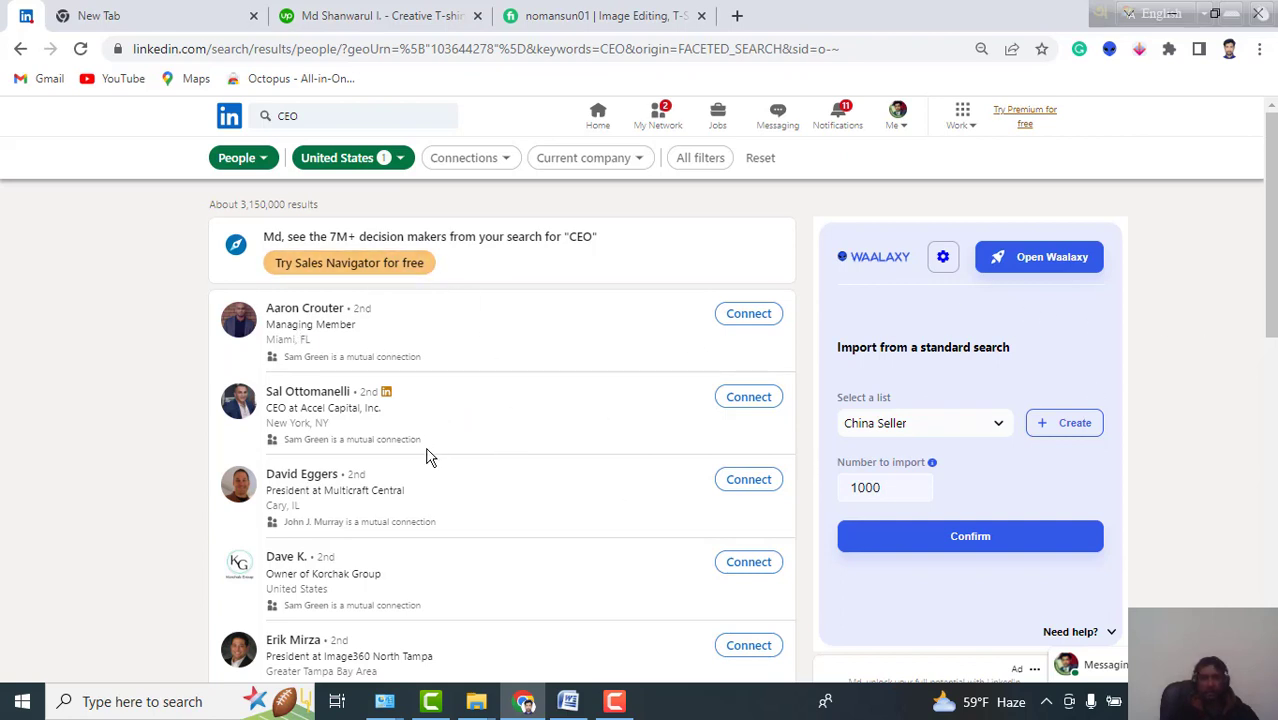
{"action": "middle_click", "coordinate": [312, 318]}
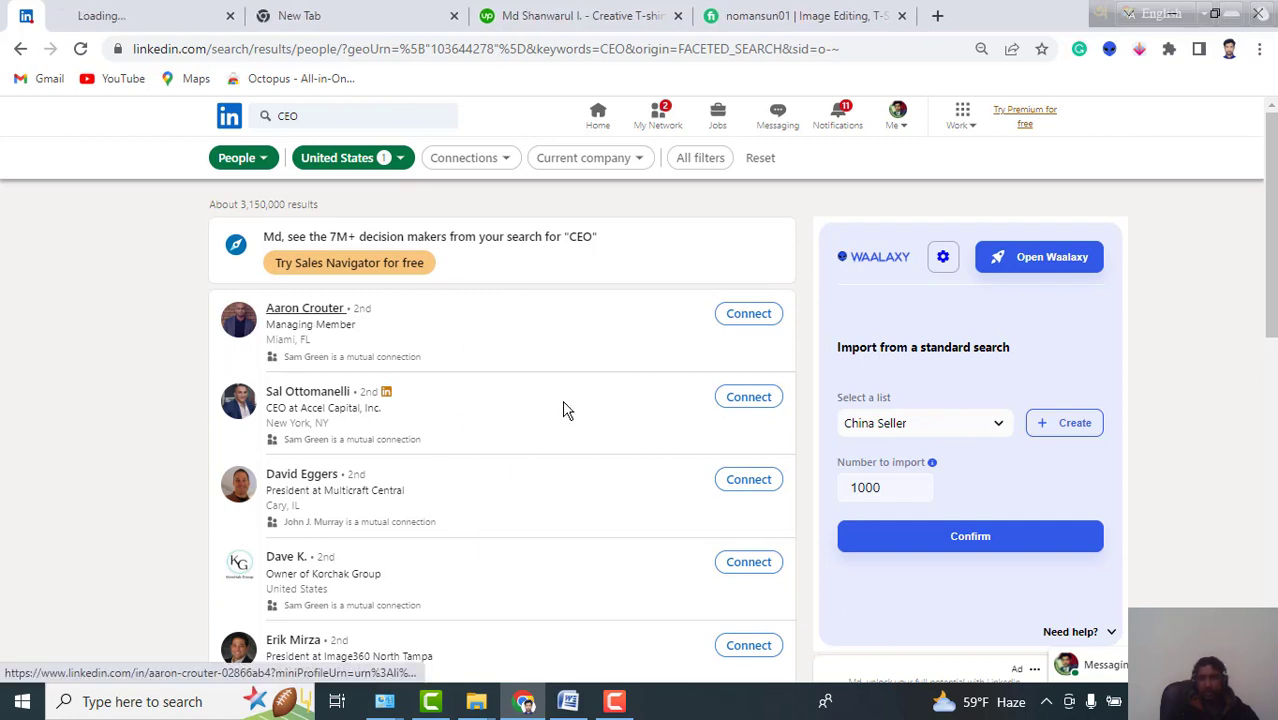
{"action": "left_click", "coordinate": [150, 18]}
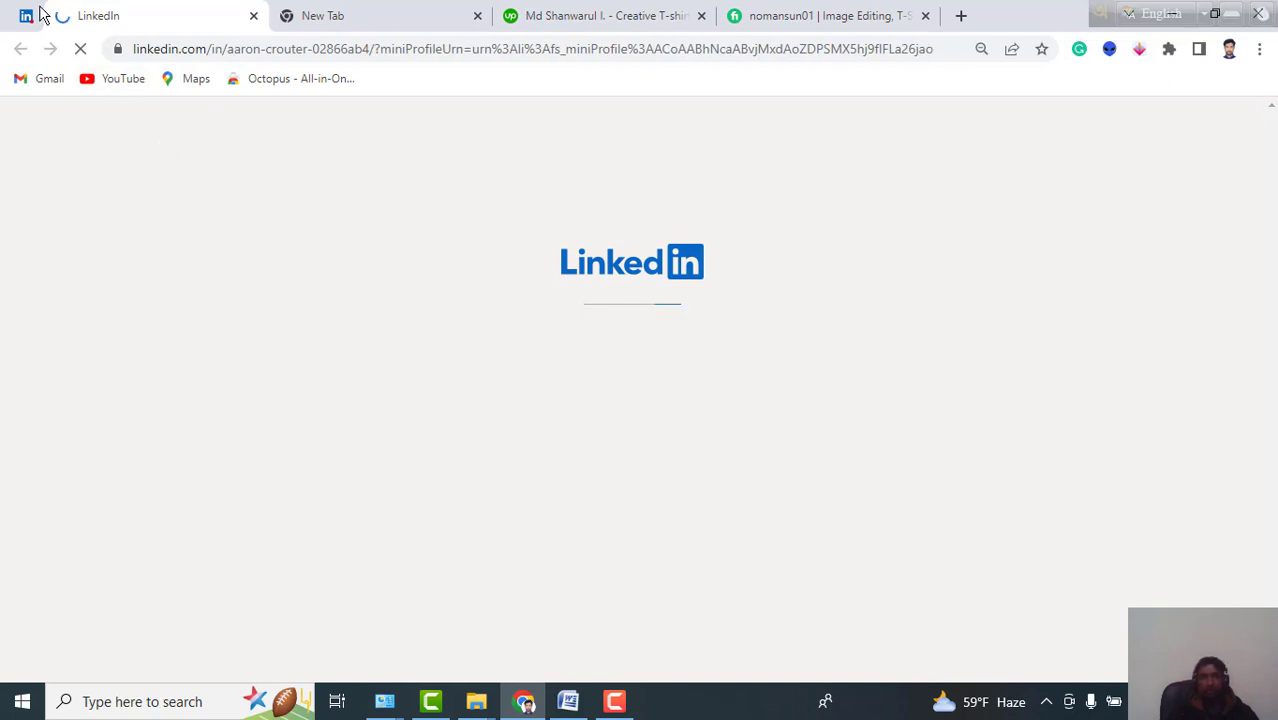
{"action": "left_click", "coordinate": [20, 48]}
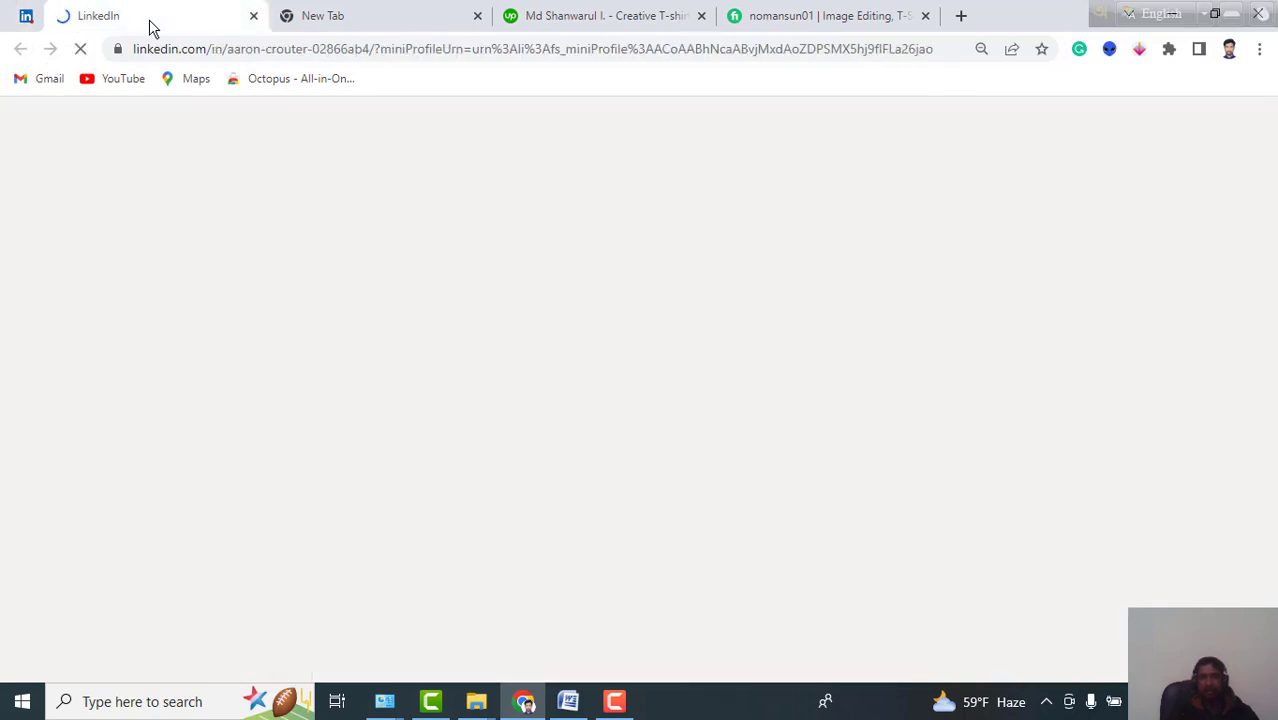
{"action": "left_click", "coordinate": [20, 48]}
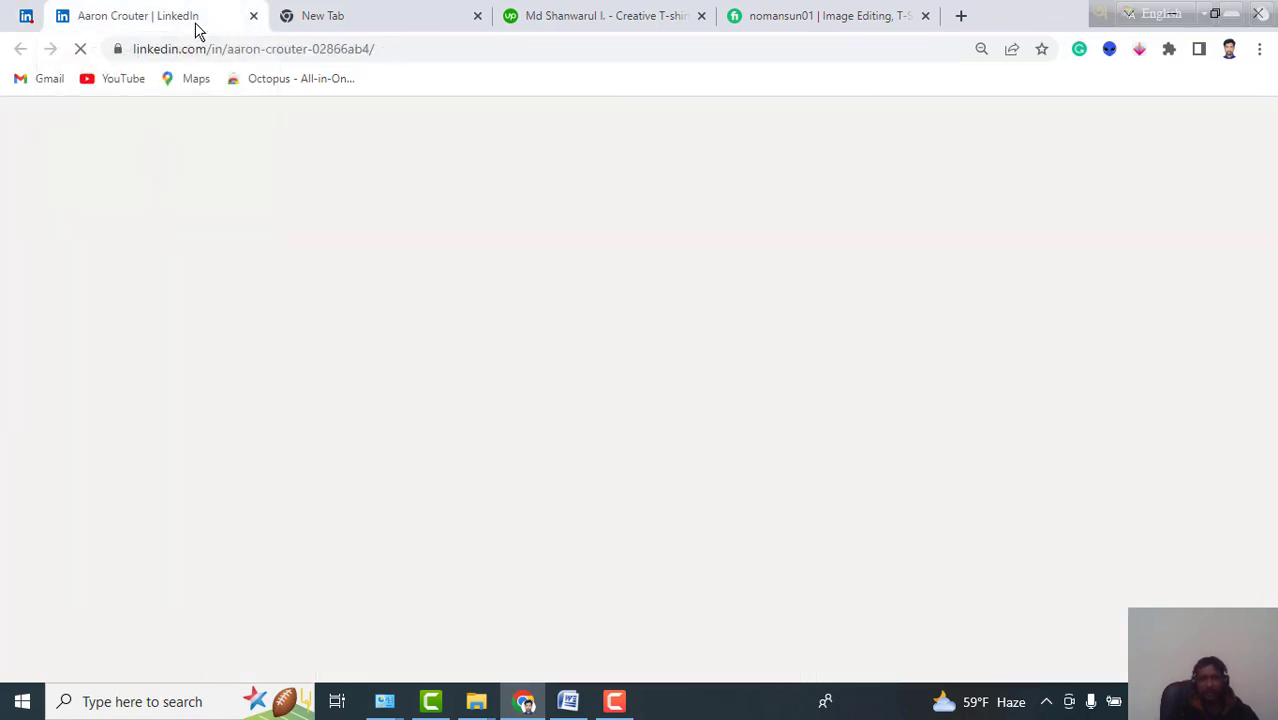
Return to the filtered people results and open the second, third and fourth listed people's profiles in new tabs.
{"action": "left_click", "coordinate": [26, 16]}
{"action": "scroll", "coordinate": [399, 385], "scroll_direction": "down", "scroll_amount": 1}
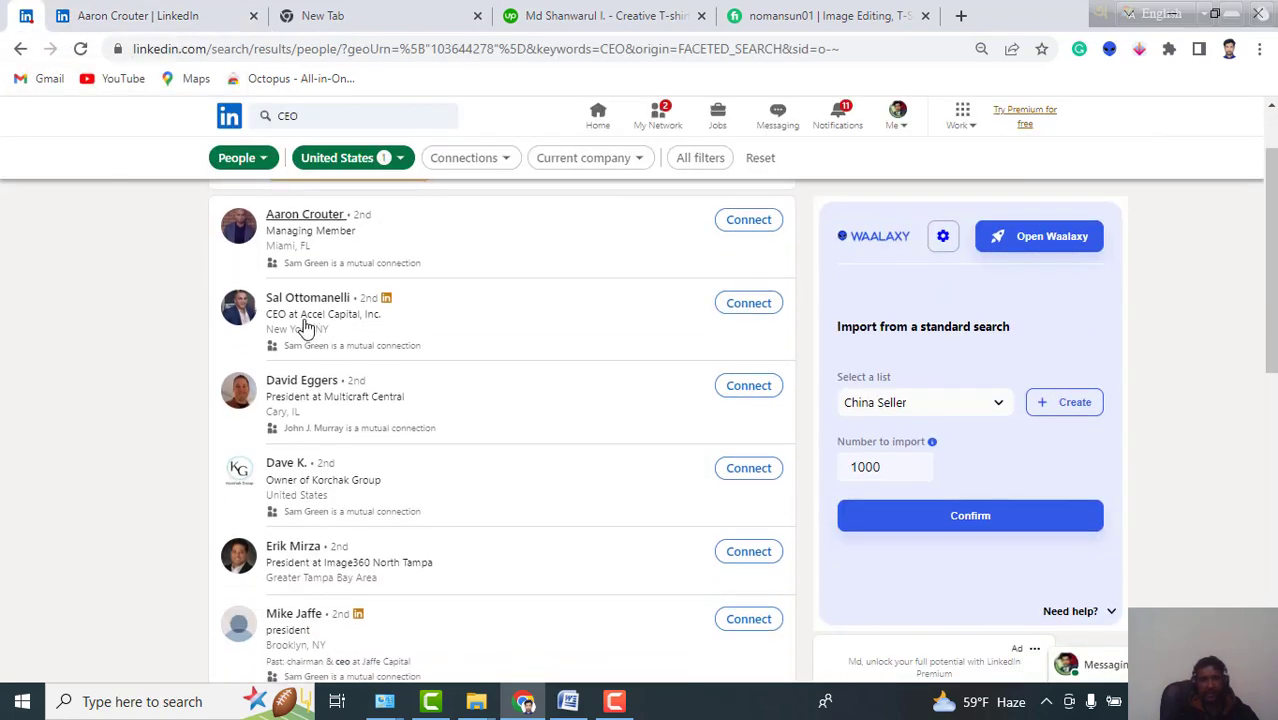
{"action": "middle_click", "coordinate": [299, 304]}
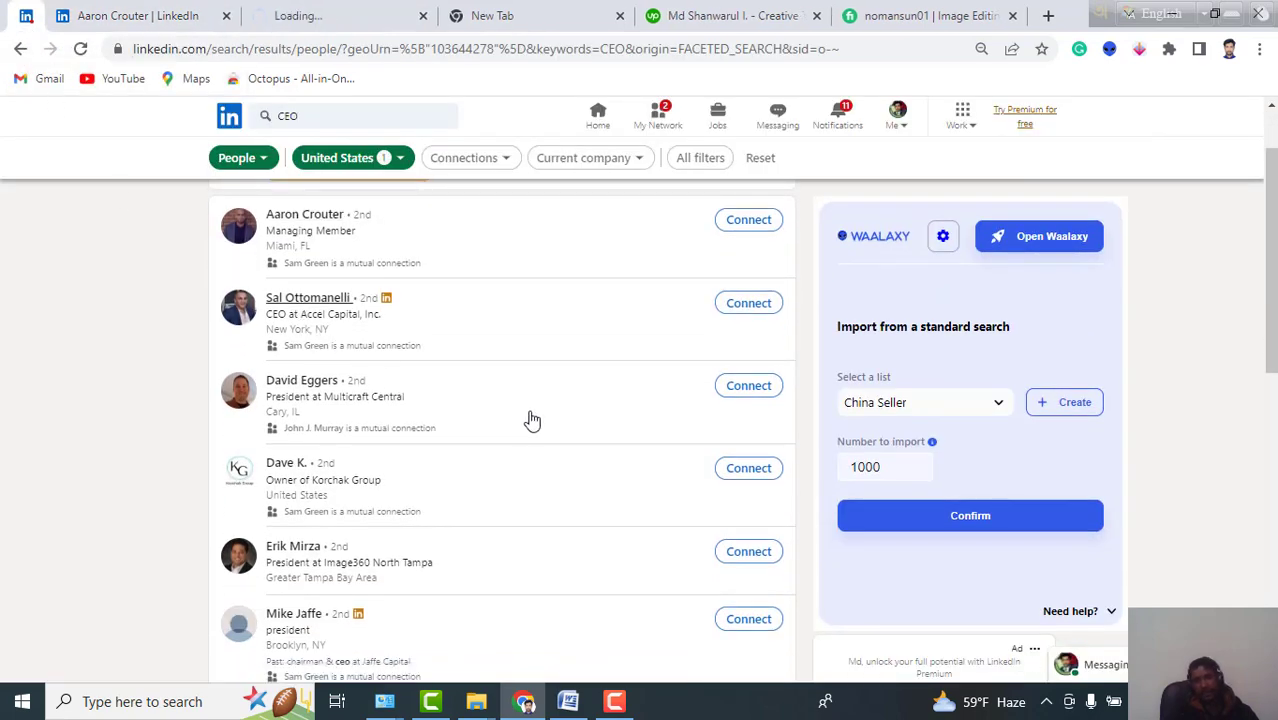
{"action": "middle_click", "coordinate": [336, 390]}
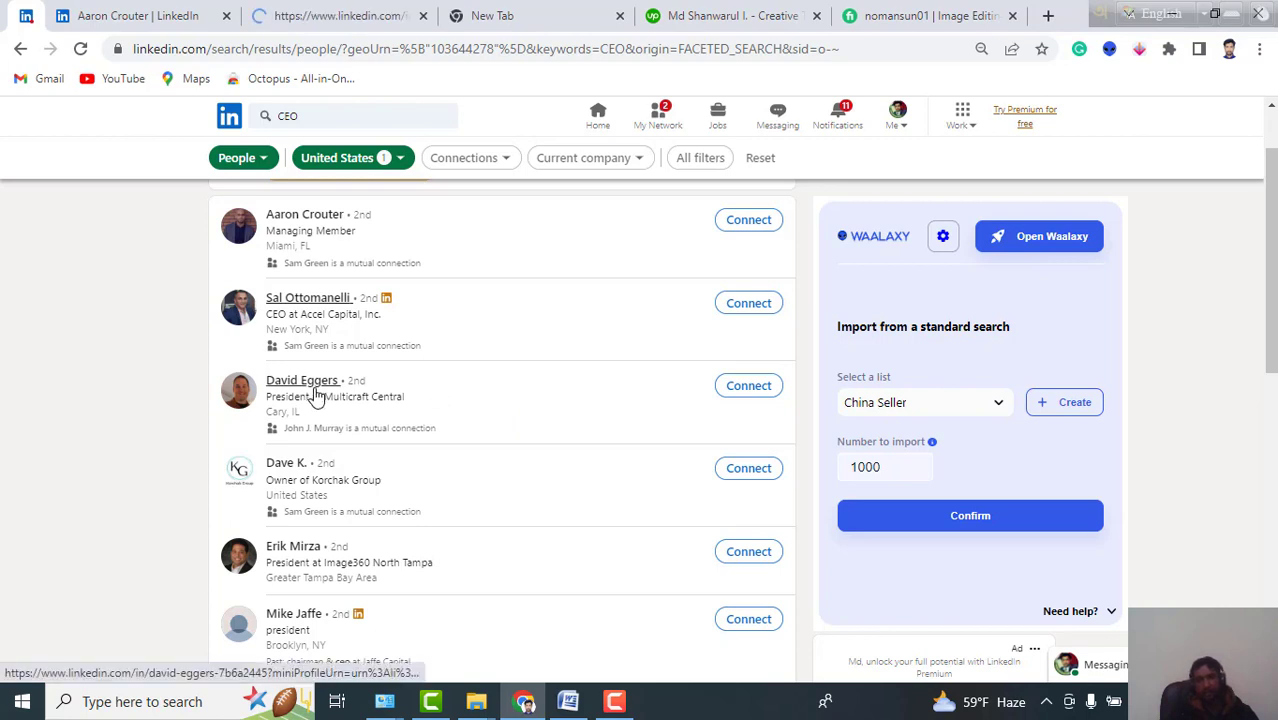
{"action": "middle_click", "coordinate": [288, 467]}
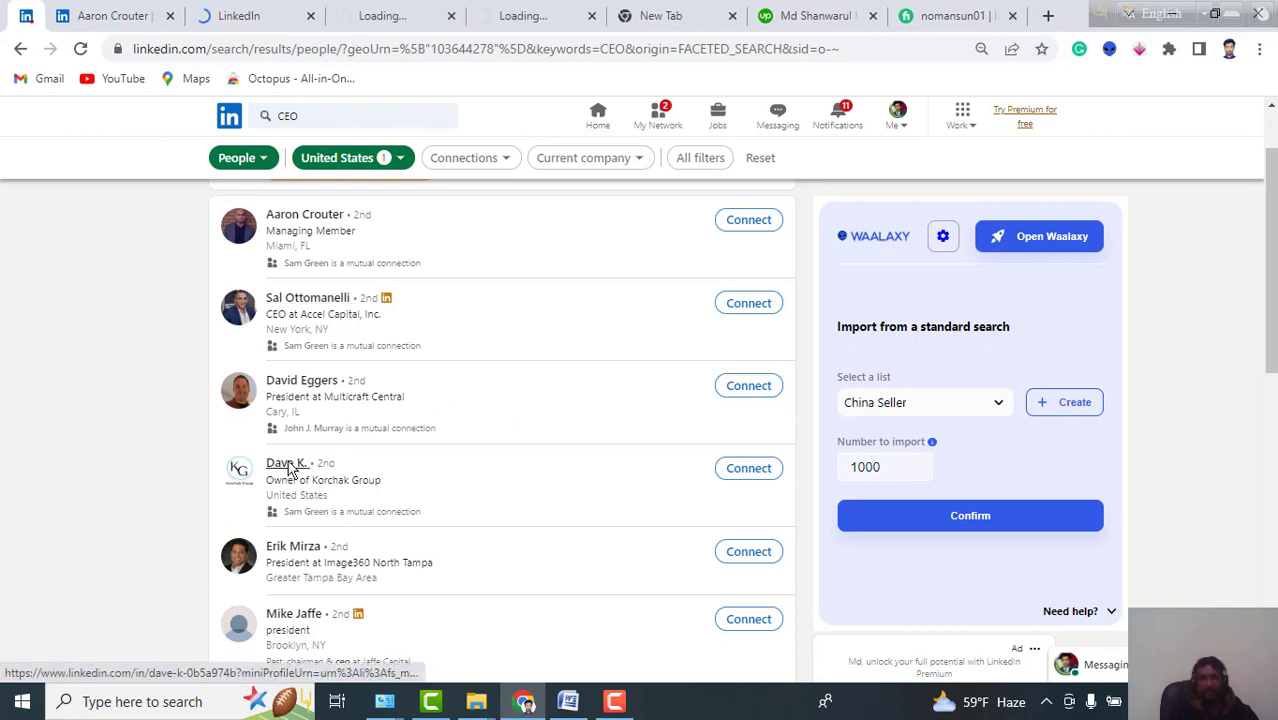
Examine the first listed person's profile, including the header details and the About text.
{"action": "left_click", "coordinate": [127, 22]}
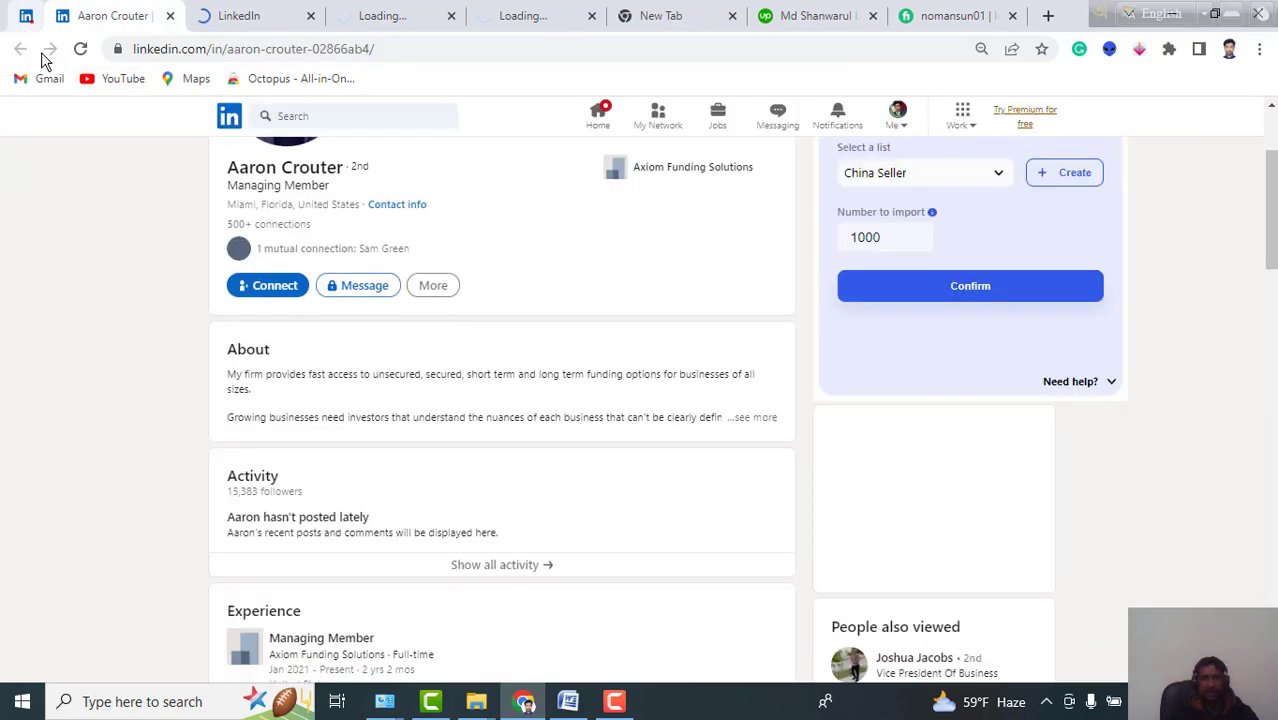
{"action": "scroll", "coordinate": [580, 456], "scroll_direction": "down", "scroll_amount": 2}
{"action": "scroll", "coordinate": [567, 445], "scroll_direction": "up", "scroll_amount": 2}
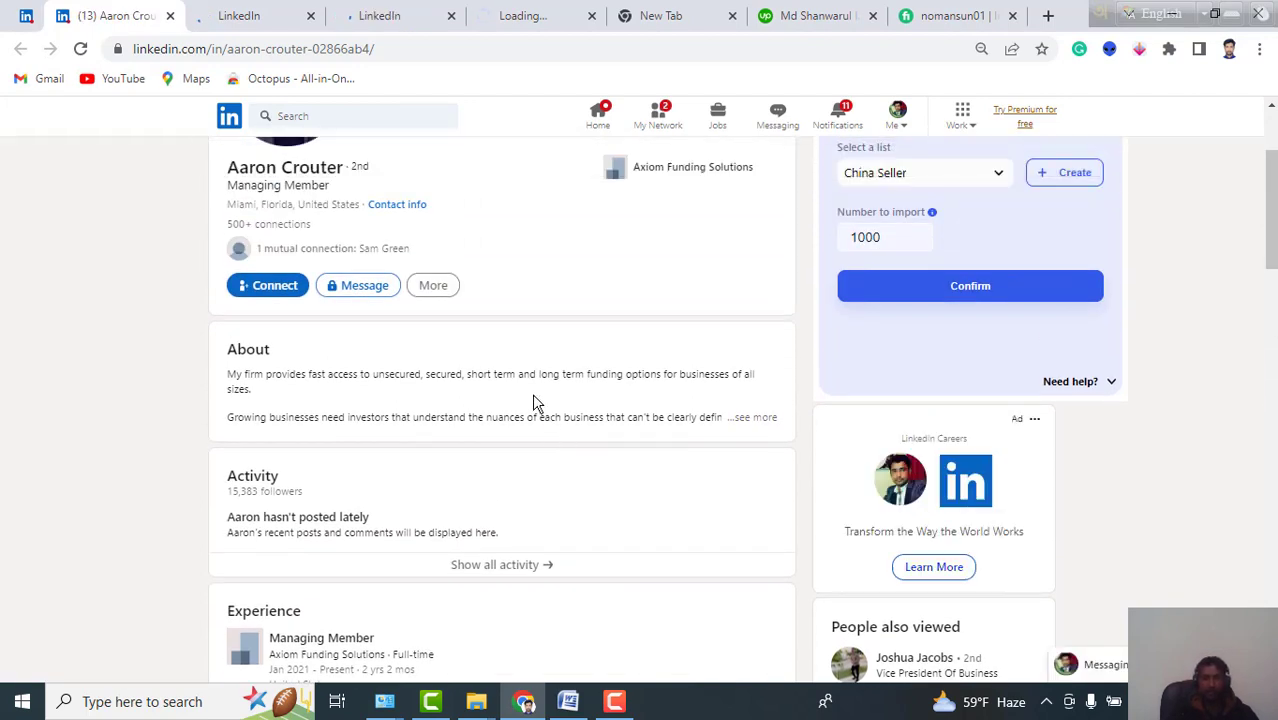
{"action": "scroll", "coordinate": [533, 403], "scroll_direction": "up", "scroll_amount": 2}
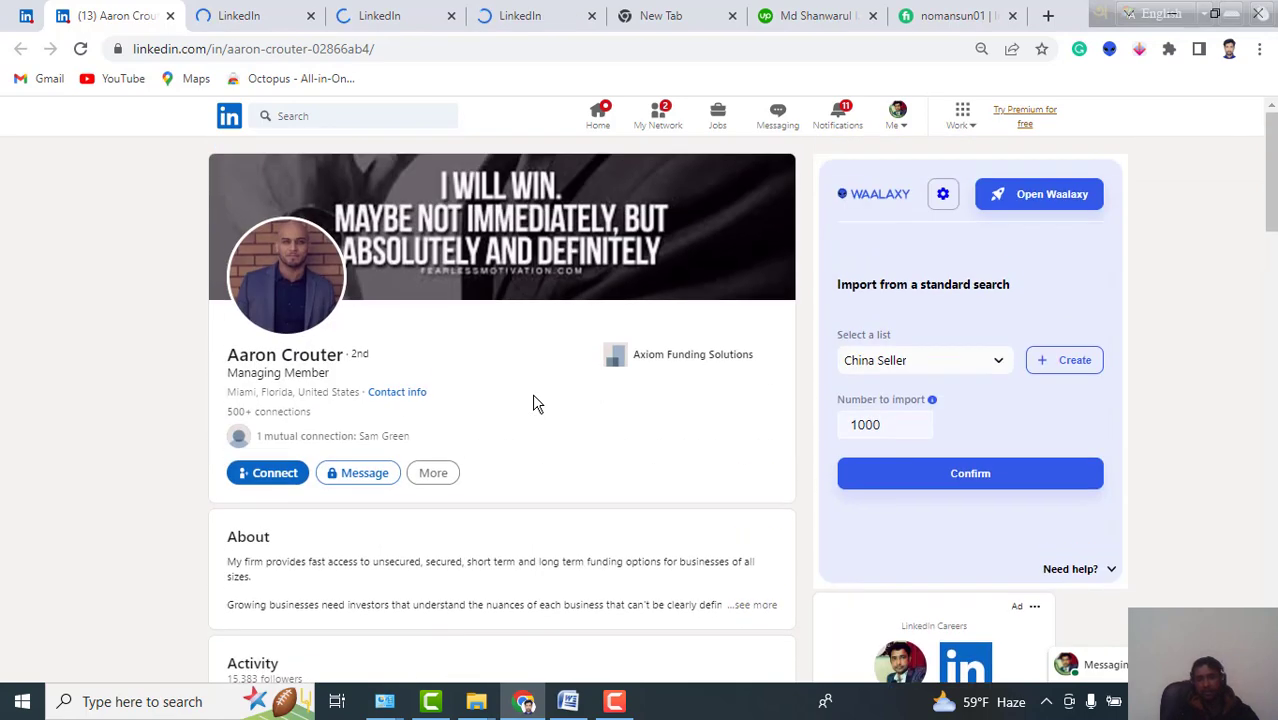
{"action": "scroll", "coordinate": [533, 404], "scroll_direction": "down", "scroll_amount": 2}
{"action": "scroll", "coordinate": [533, 404], "scroll_direction": "up", "scroll_amount": 2}
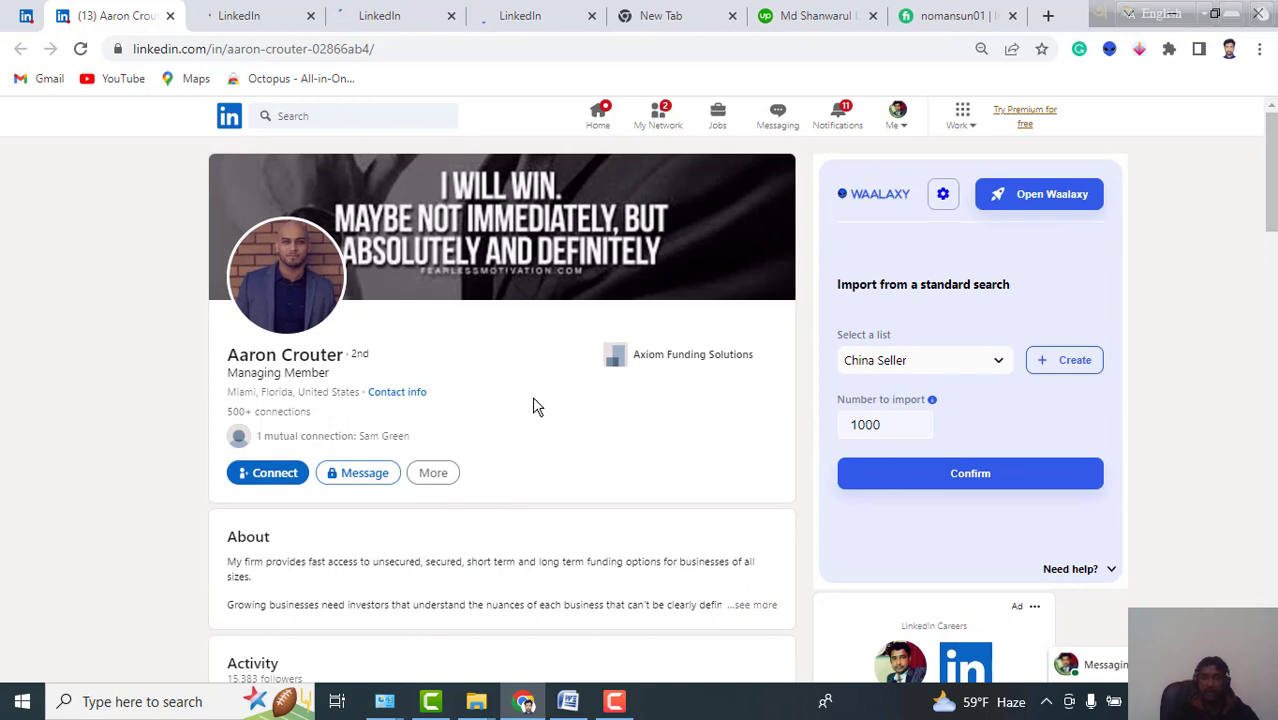
{"action": "scroll", "coordinate": [533, 405], "scroll_direction": "down", "scroll_amount": 2}
{"action": "scroll", "coordinate": [533, 405], "scroll_direction": "up", "scroll_amount": 2}
{"action": "scroll", "coordinate": [568, 503], "scroll_direction": "down", "scroll_amount": 1}
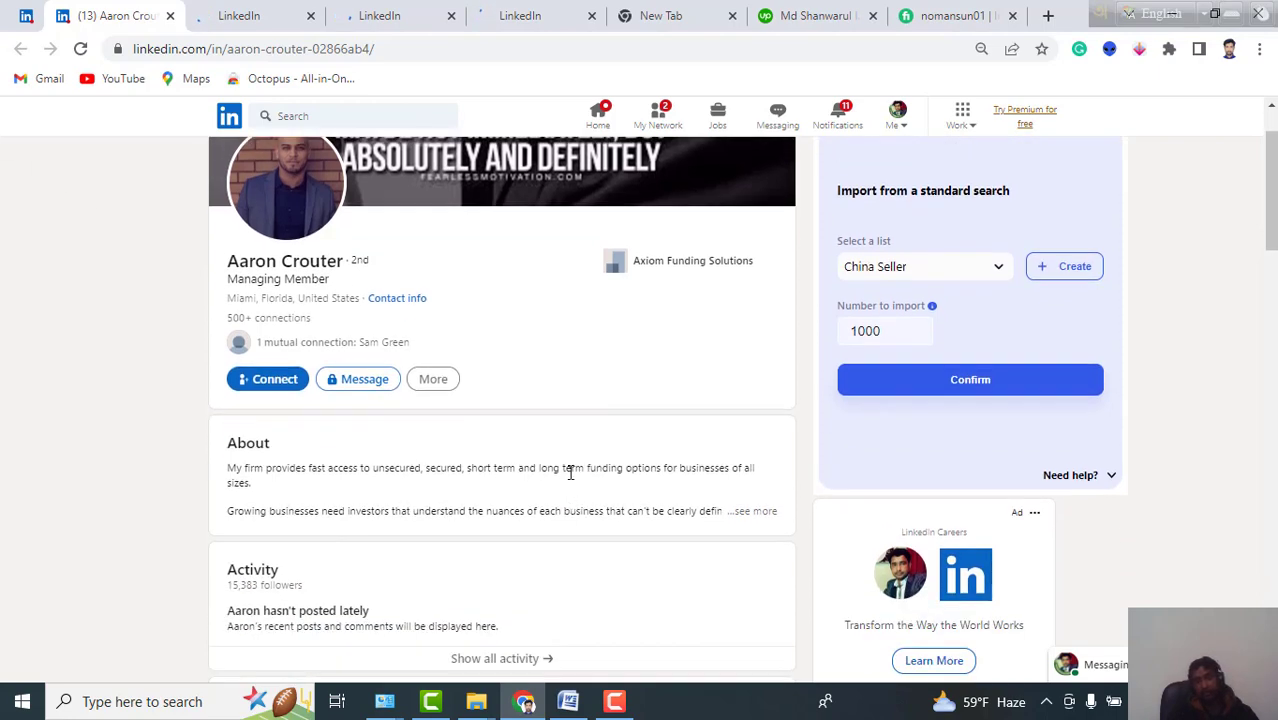
{"action": "left_click_drag", "start_coordinate": [507, 467], "coordinate": [563, 532]}
{"action": "scroll", "coordinate": [466, 404], "scroll_direction": "up", "scroll_amount": 1}
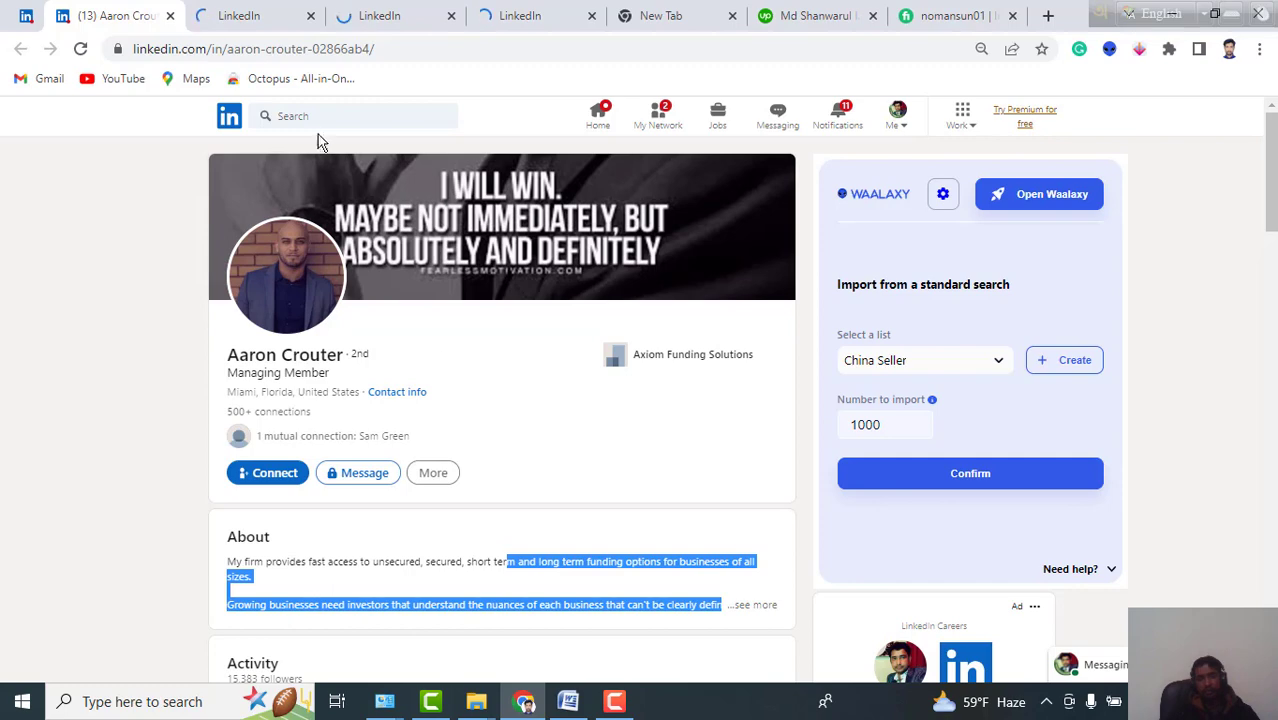
Check the second person's profile tab, return to the first person's profile and start a connection invitation.
{"action": "left_click", "coordinate": [240, 16]}
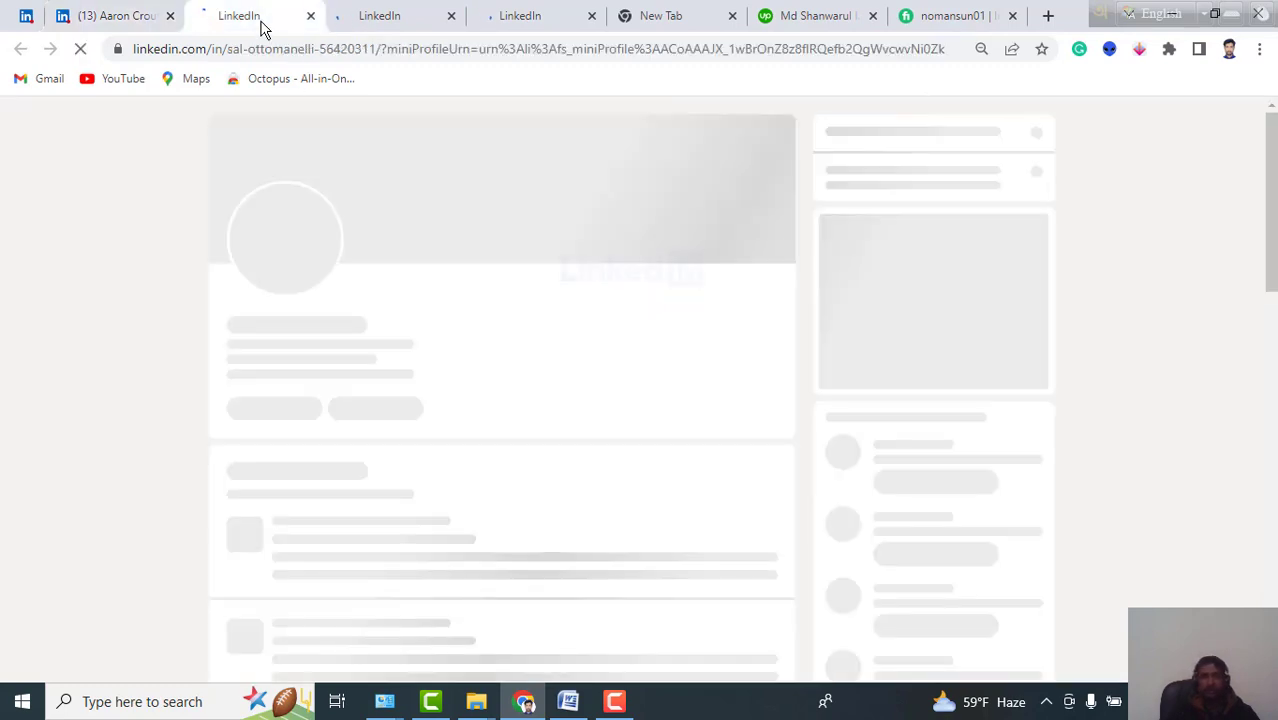
{"action": "mouse_move", "coordinate": [142, 24]}
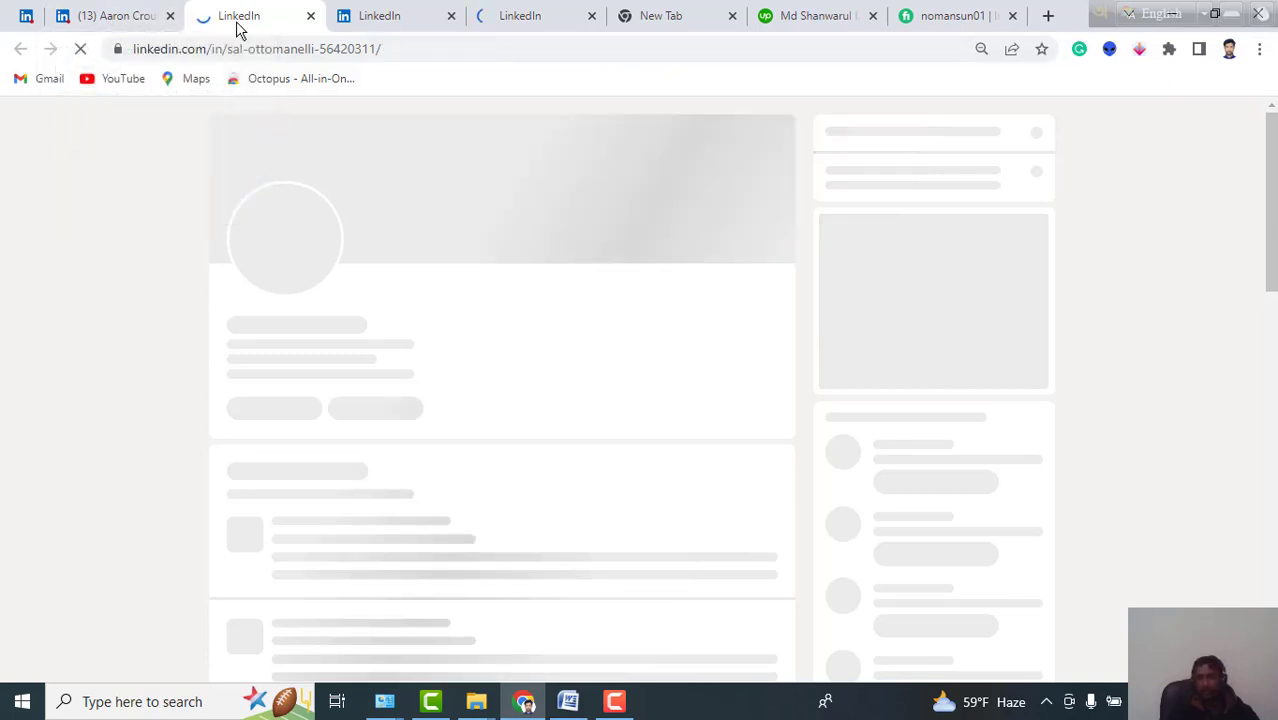
{"action": "left_click", "coordinate": [145, 28]}
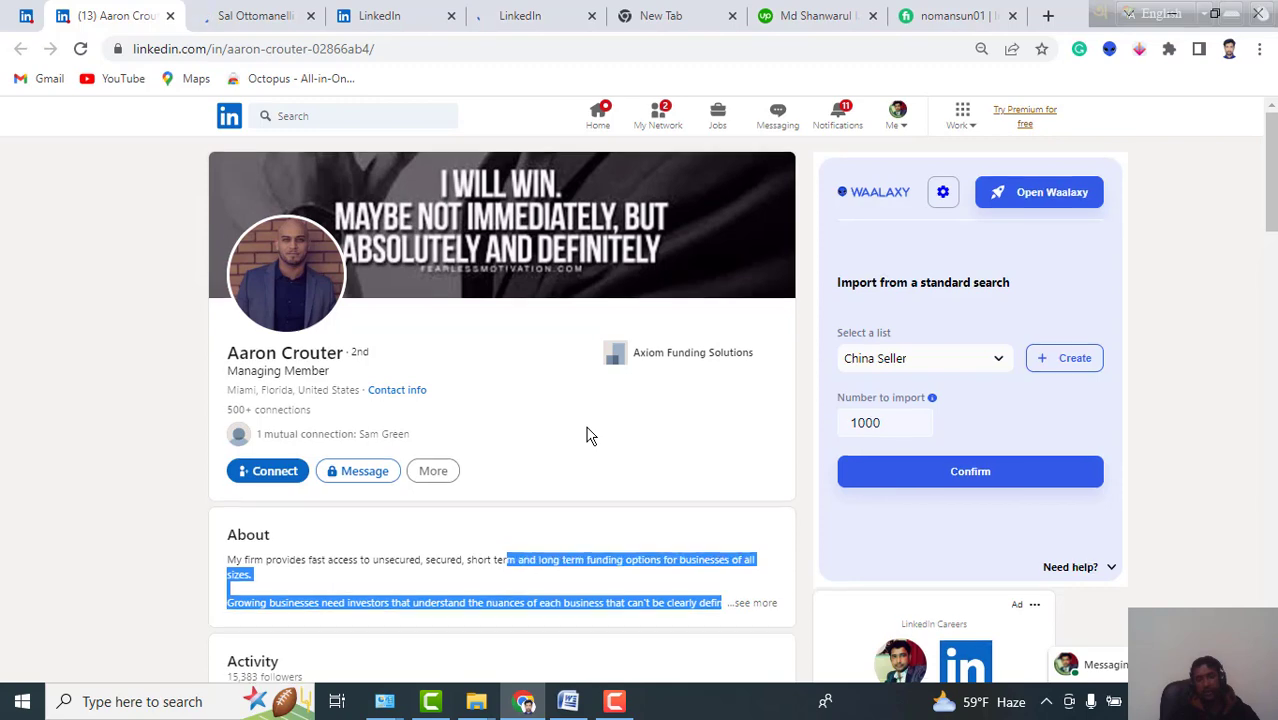
{"action": "scroll", "coordinate": [587, 433], "scroll_direction": "down", "scroll_amount": 1}
{"action": "scroll", "coordinate": [577, 402], "scroll_direction": "up", "scroll_amount": 1}
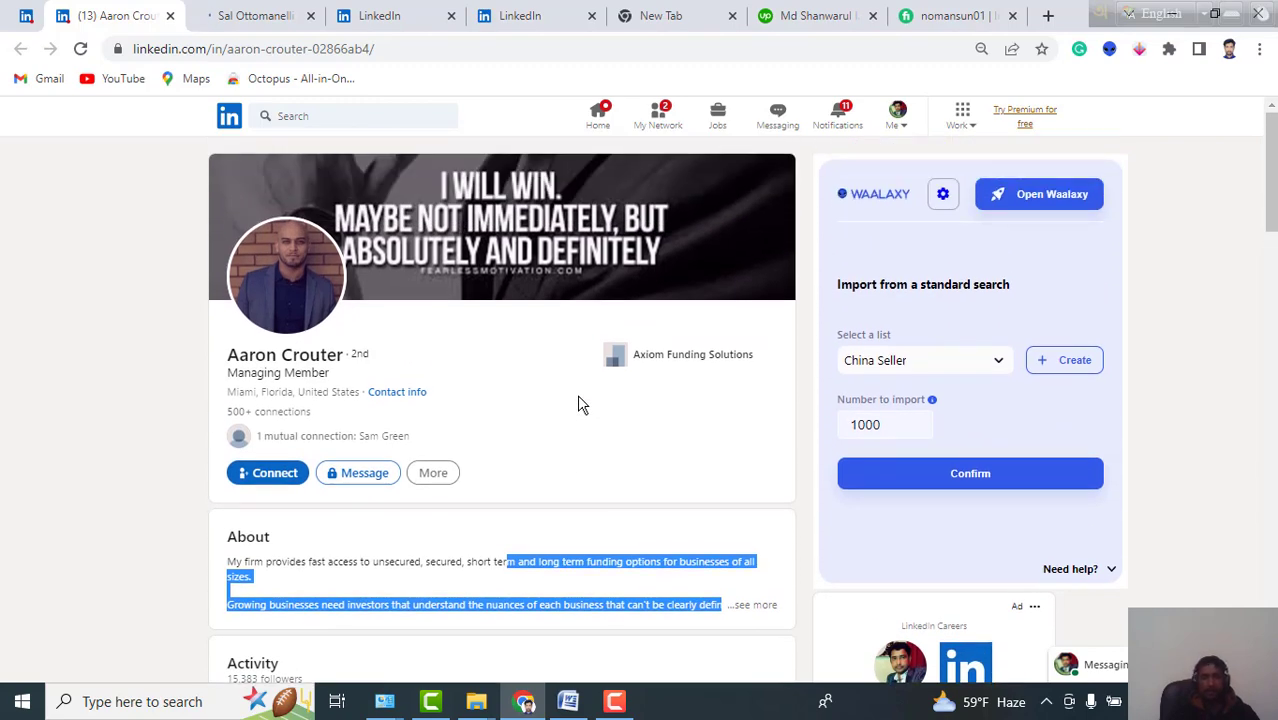
{"action": "left_click", "coordinate": [260, 482]}
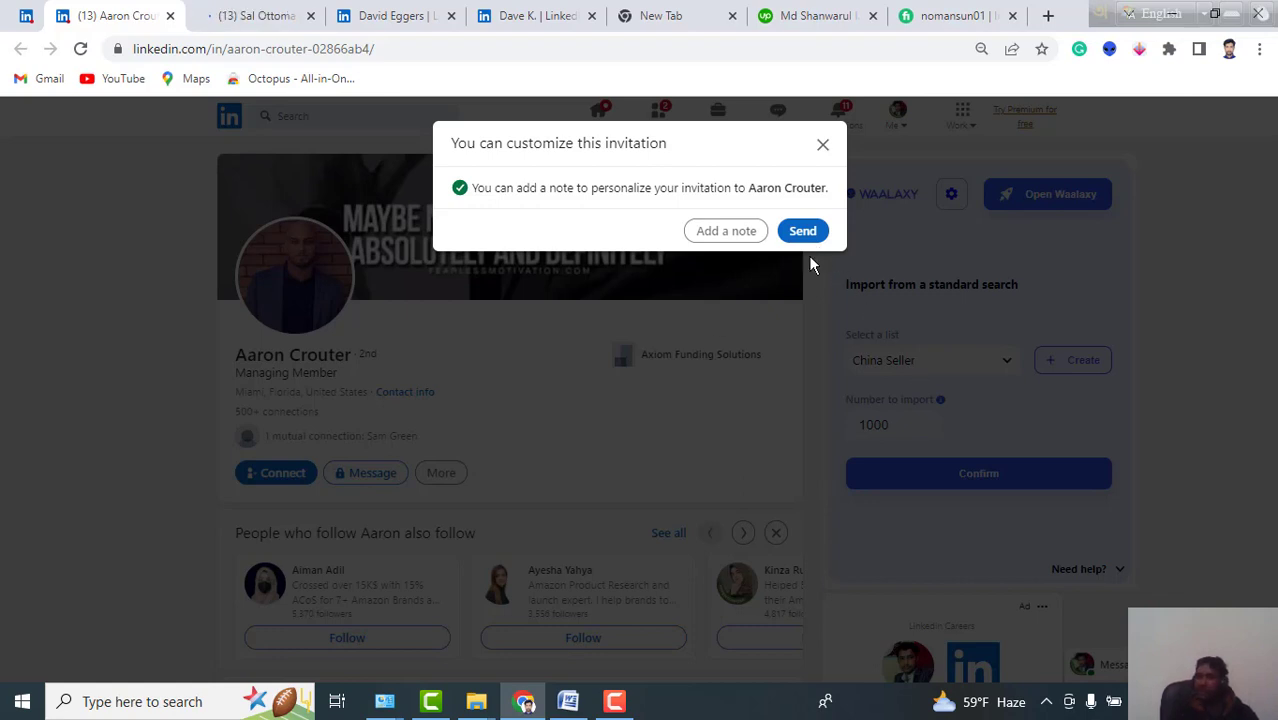
{"action": "left_click", "coordinate": [802, 231]}
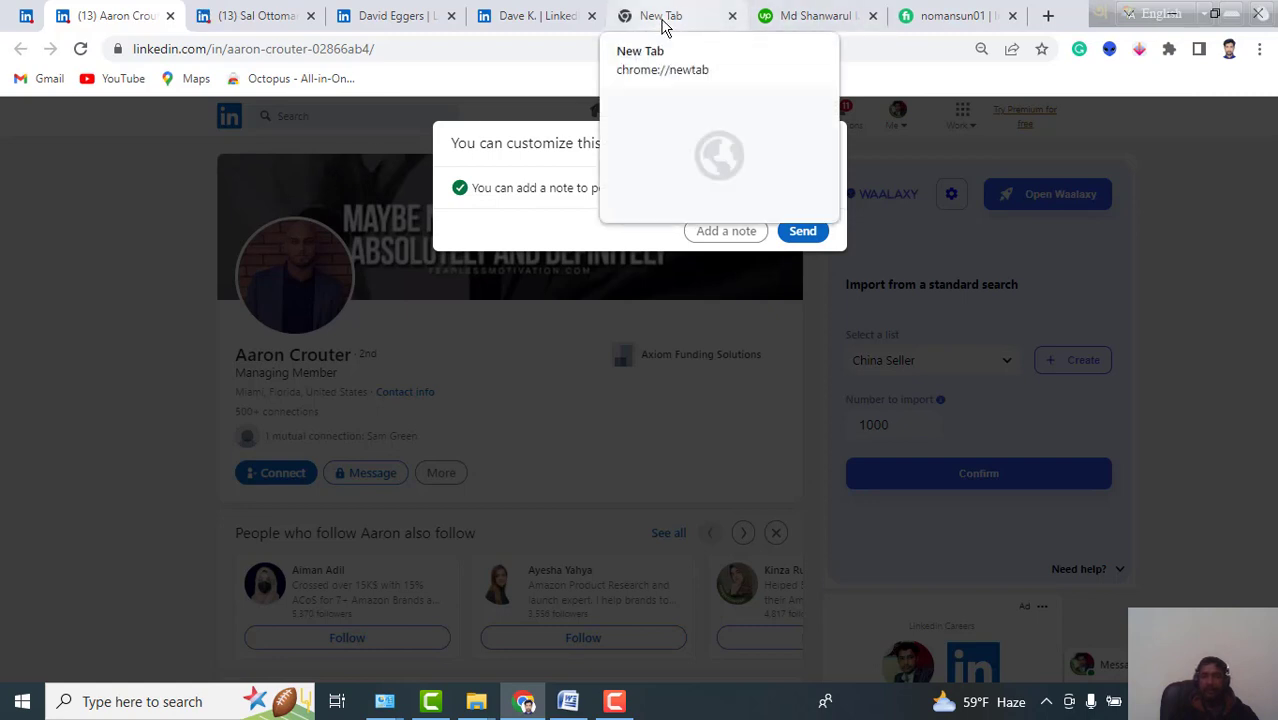
In the fourth person's profile tab, open LinkedIn messaging and the earlier conversation with the Silkys Screen Printing business owner.
{"action": "left_click", "coordinate": [535, 20]}
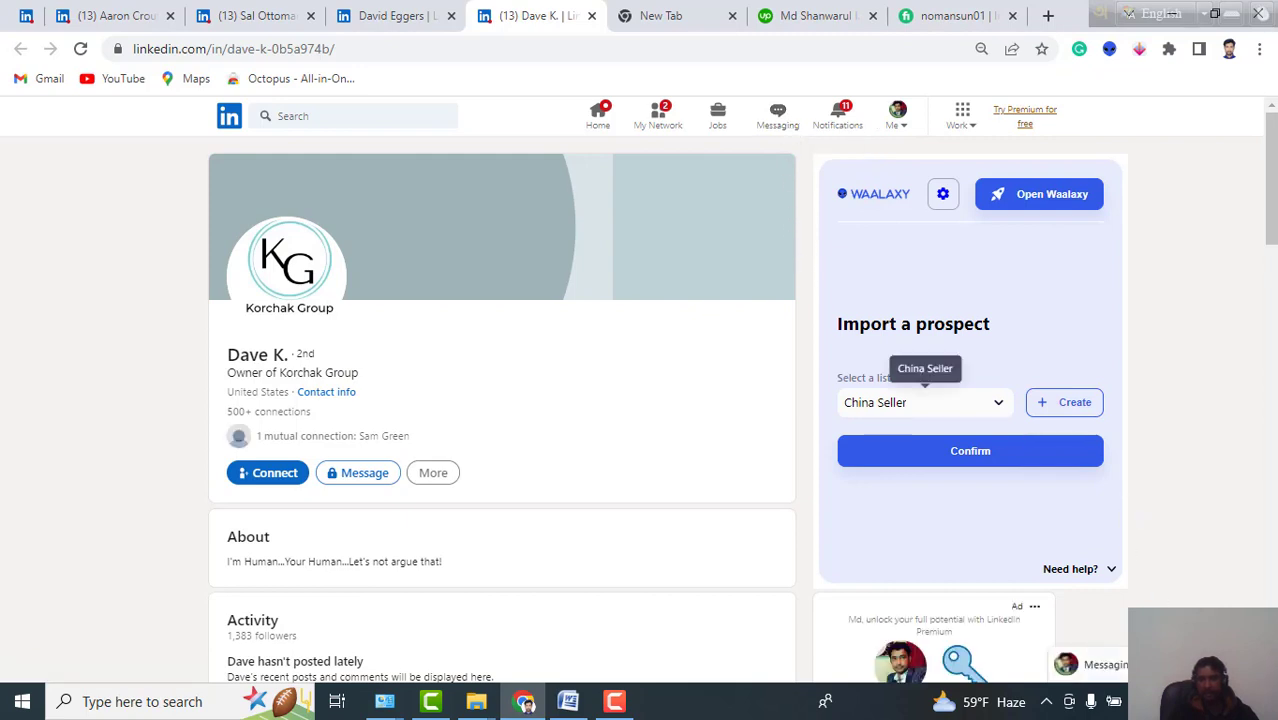
{"action": "left_click", "coordinate": [1146, 664]}
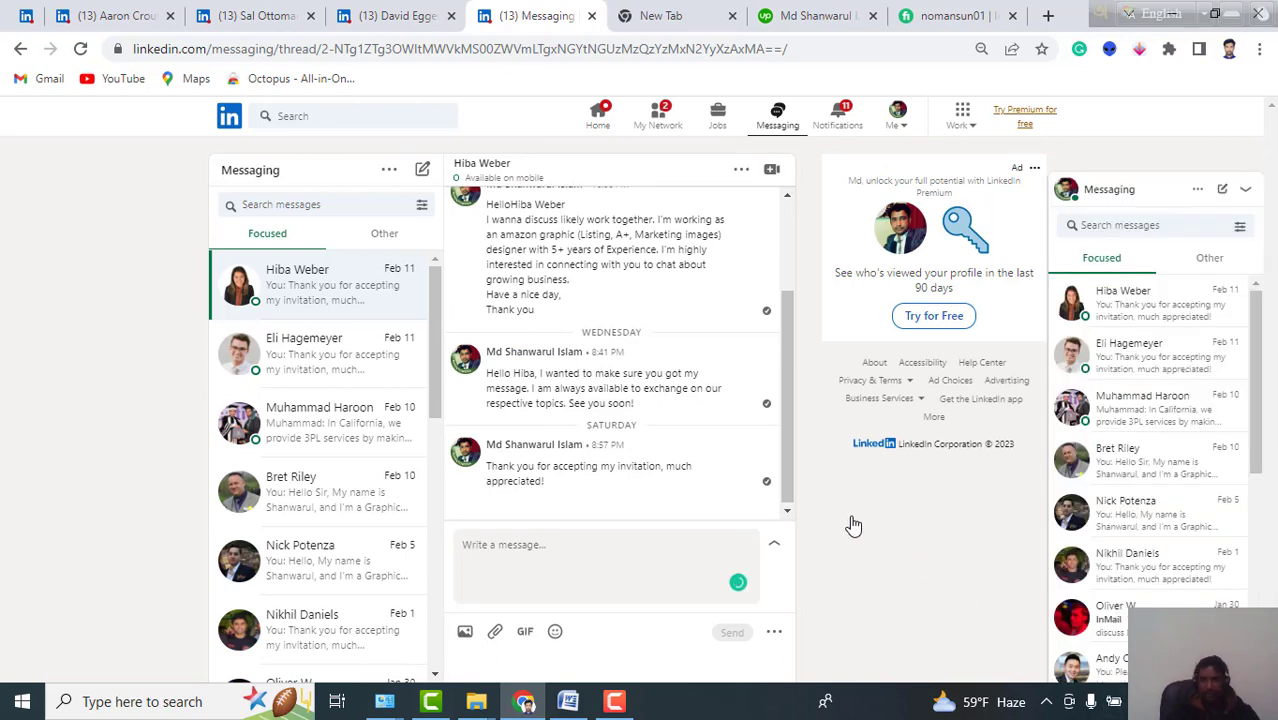
{"action": "scroll", "coordinate": [1136, 510], "scroll_direction": "down", "scroll_amount": 3}
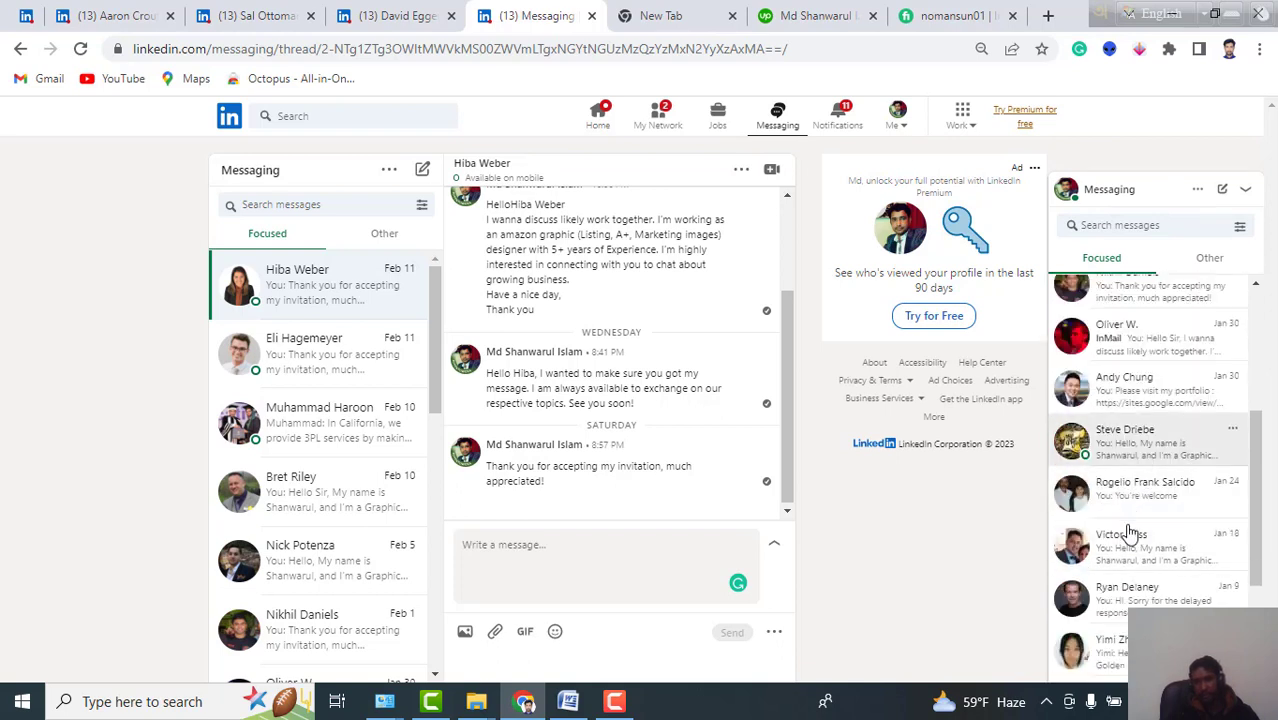
{"action": "left_click", "coordinate": [1120, 445]}
{"action": "scroll", "coordinate": [914, 446], "scroll_direction": "up", "scroll_amount": 5}
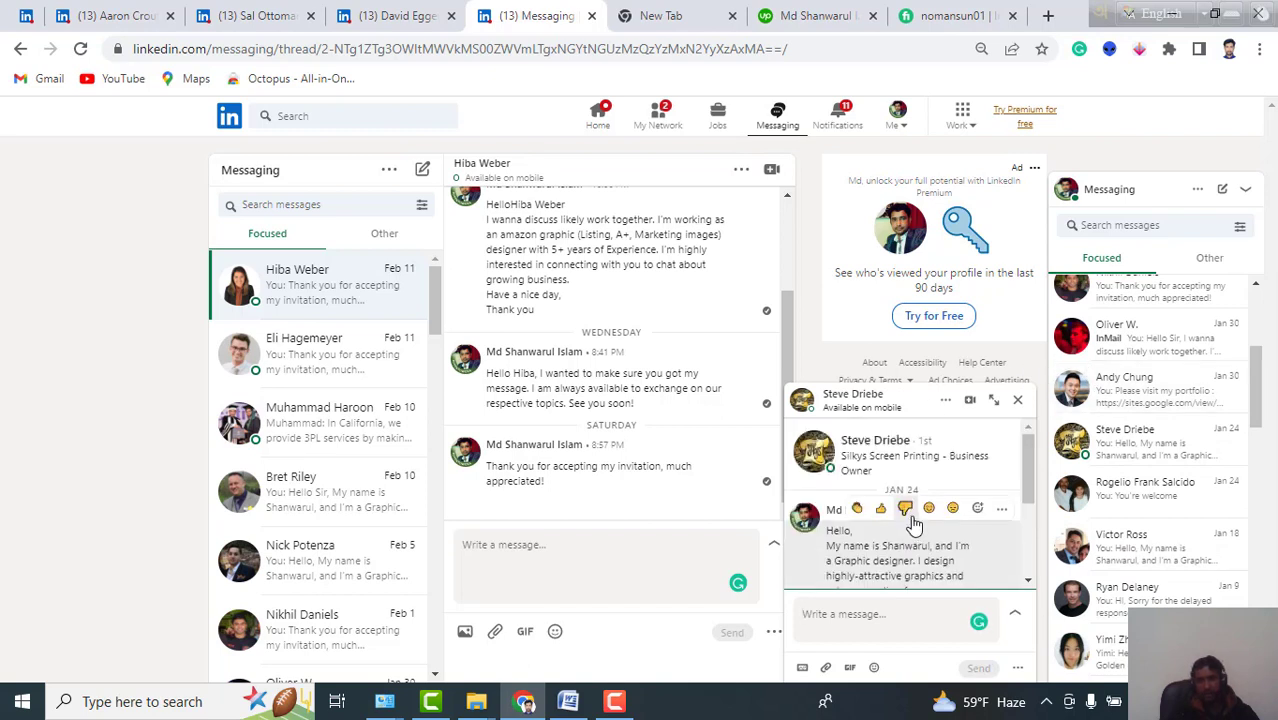
Copy the full graphic designer introduction message, from "Hello," through the signature, out of the conversation.
{"action": "scroll", "coordinate": [905, 530], "scroll_direction": "down", "scroll_amount": 2}
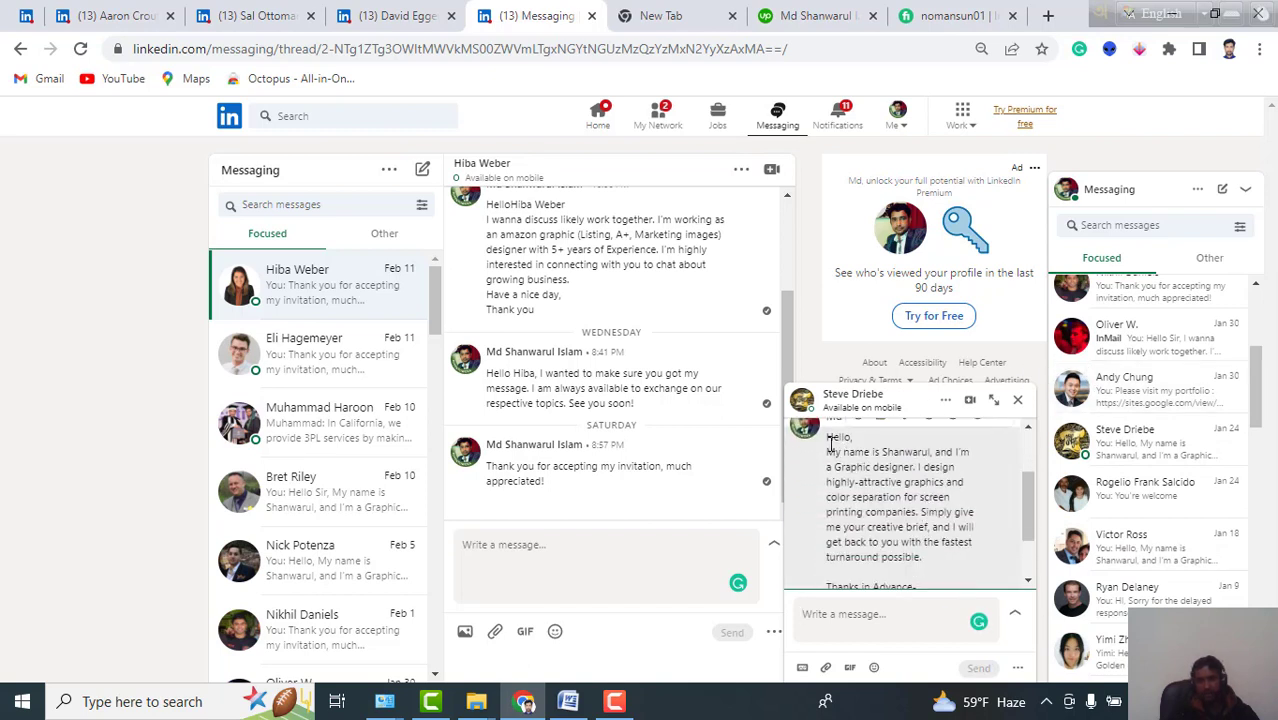
{"action": "left_click_drag", "start_coordinate": [829, 440], "coordinate": [925, 535]}
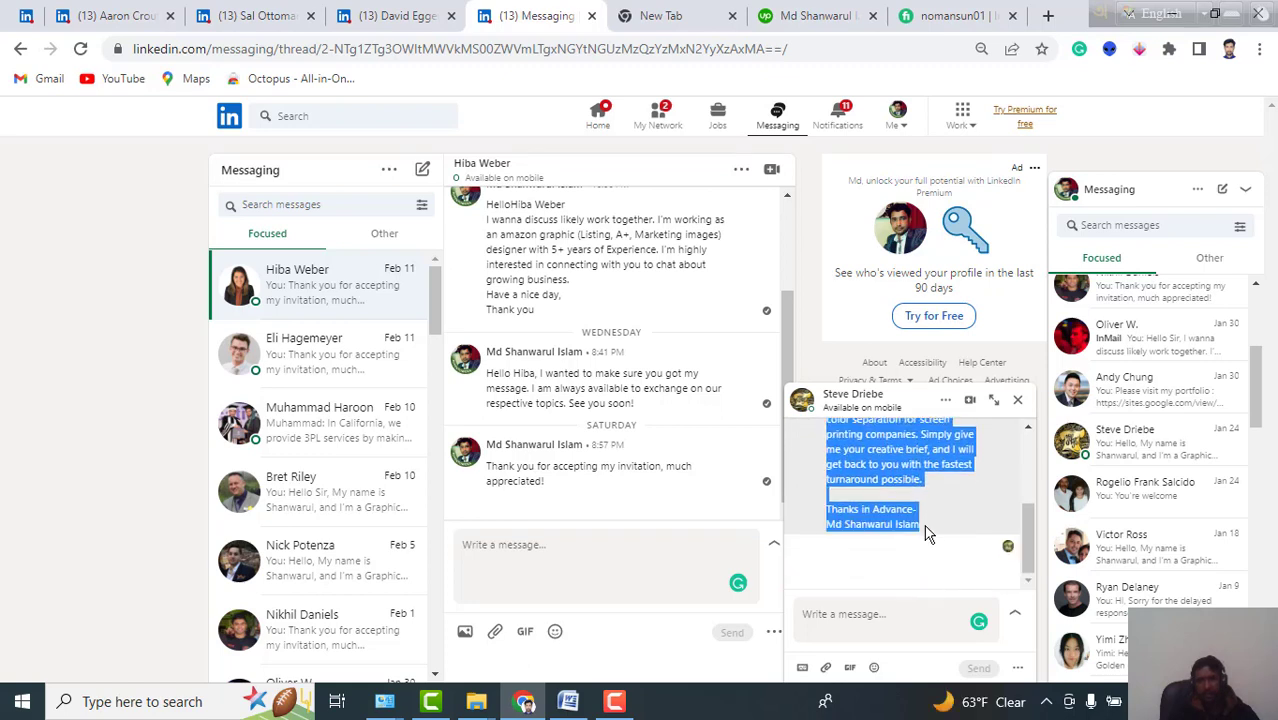
{"action": "right_click", "coordinate": [899, 453]}
{"action": "left_click", "coordinate": [877, 466]}
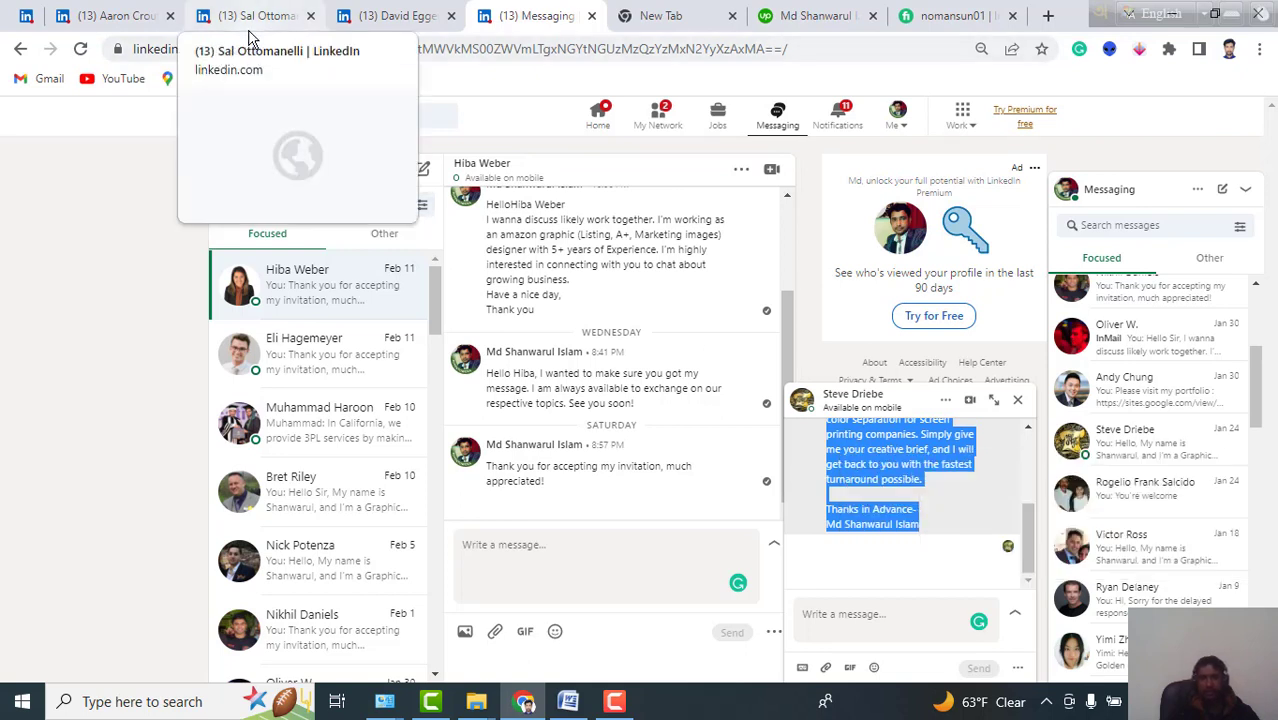
Add a note to the first person's connection invitation and paste the copied introduction message into it.
{"action": "left_click", "coordinate": [150, 22]}
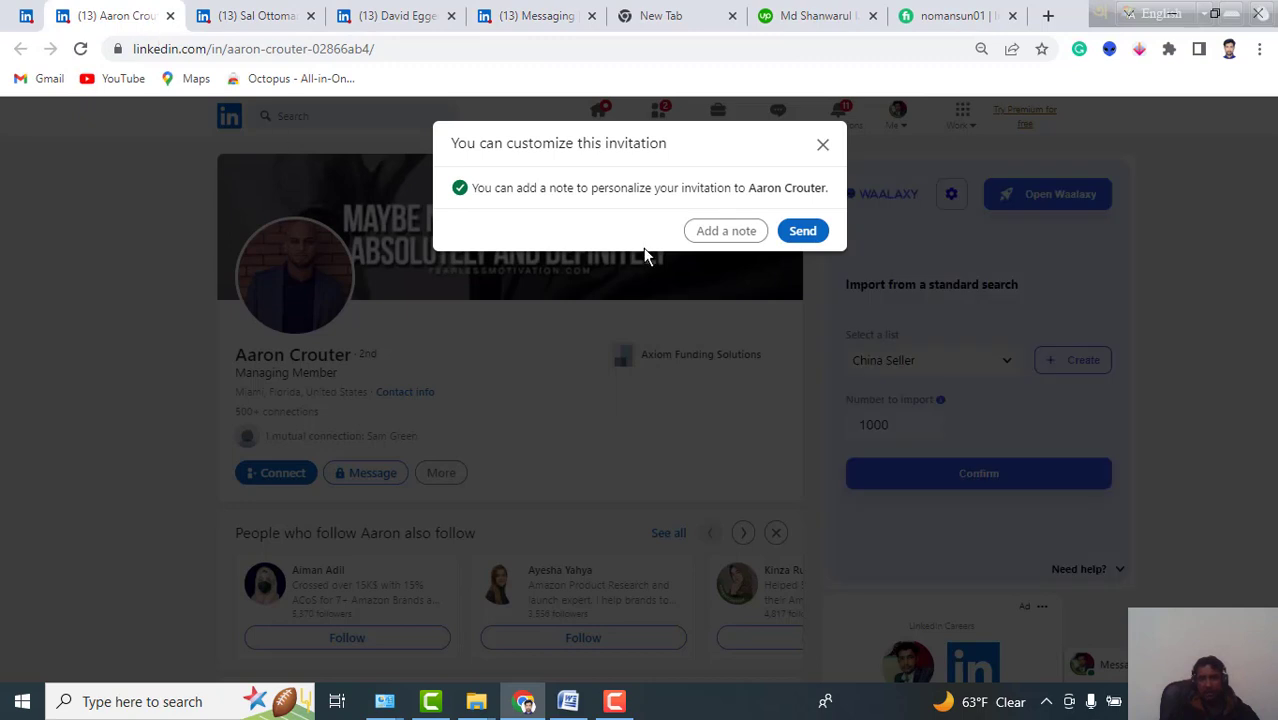
{"action": "left_click", "coordinate": [726, 230]}
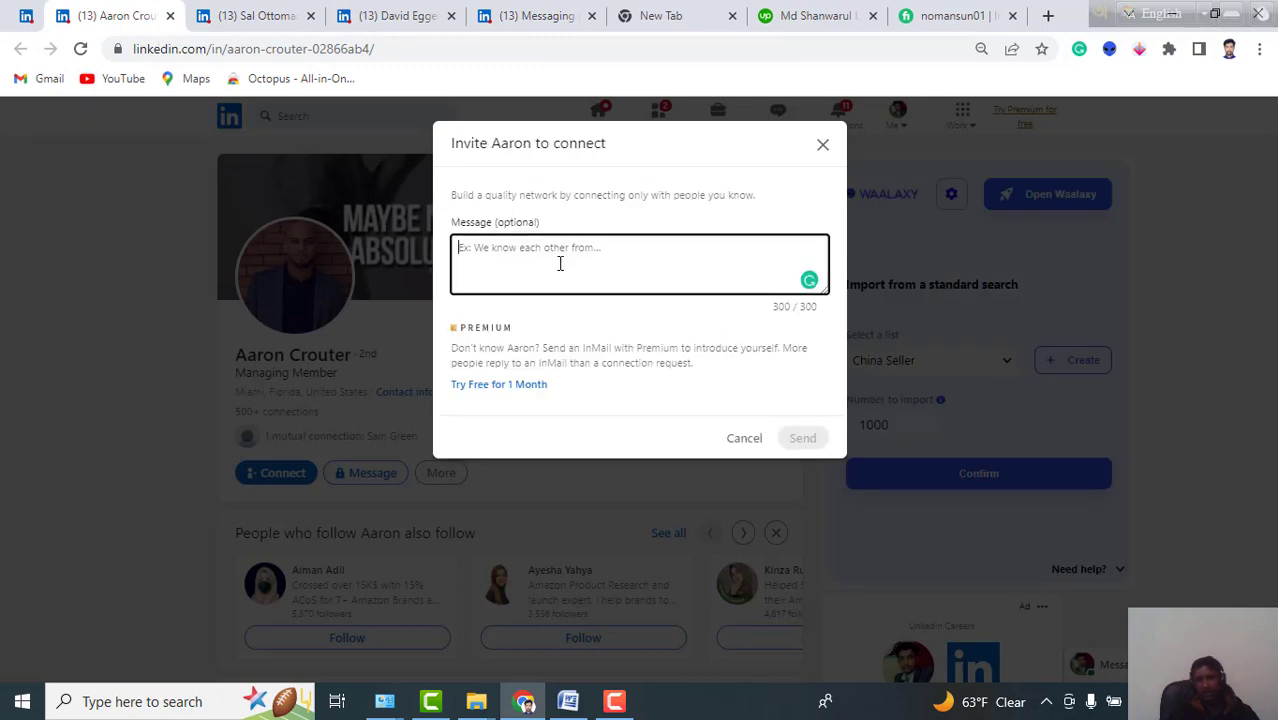
{"action": "key", "text": "ctrl+v"}
{"action": "left_click", "coordinate": [806, 438]}
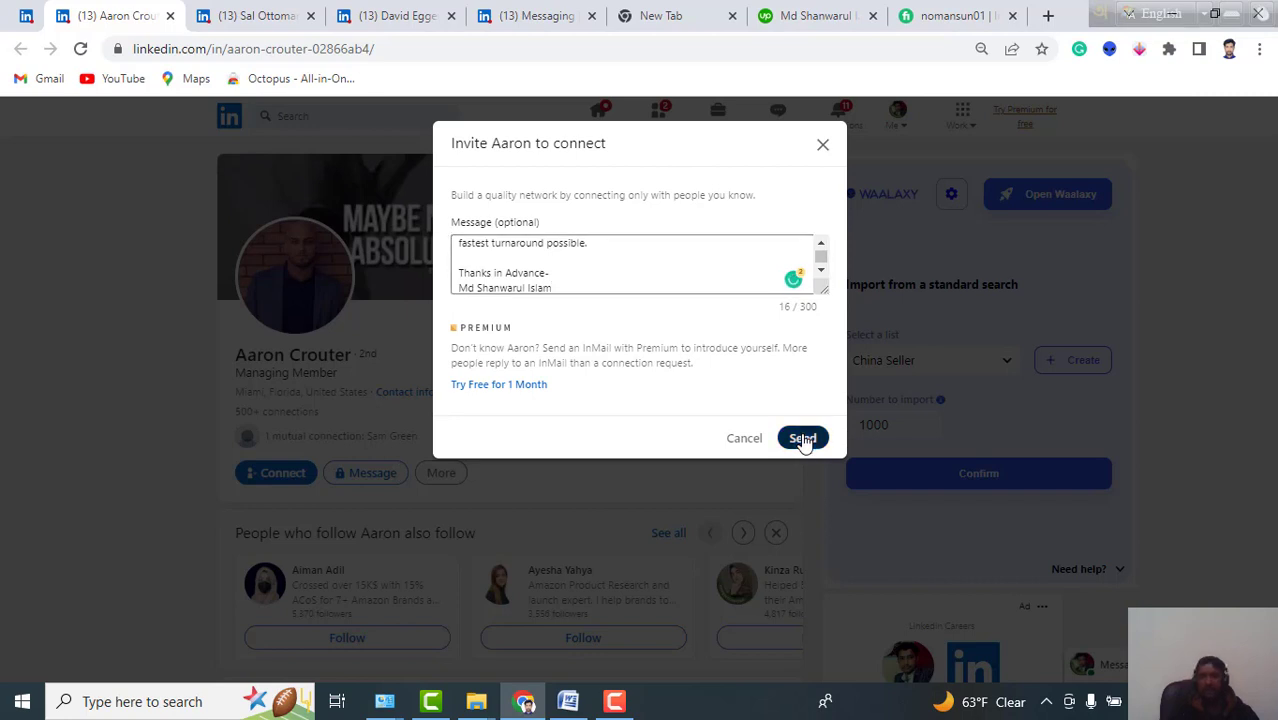
Review the whole introduction note in the invitation, from the greeting to the signature.
{"action": "left_click", "coordinate": [616, 274]}
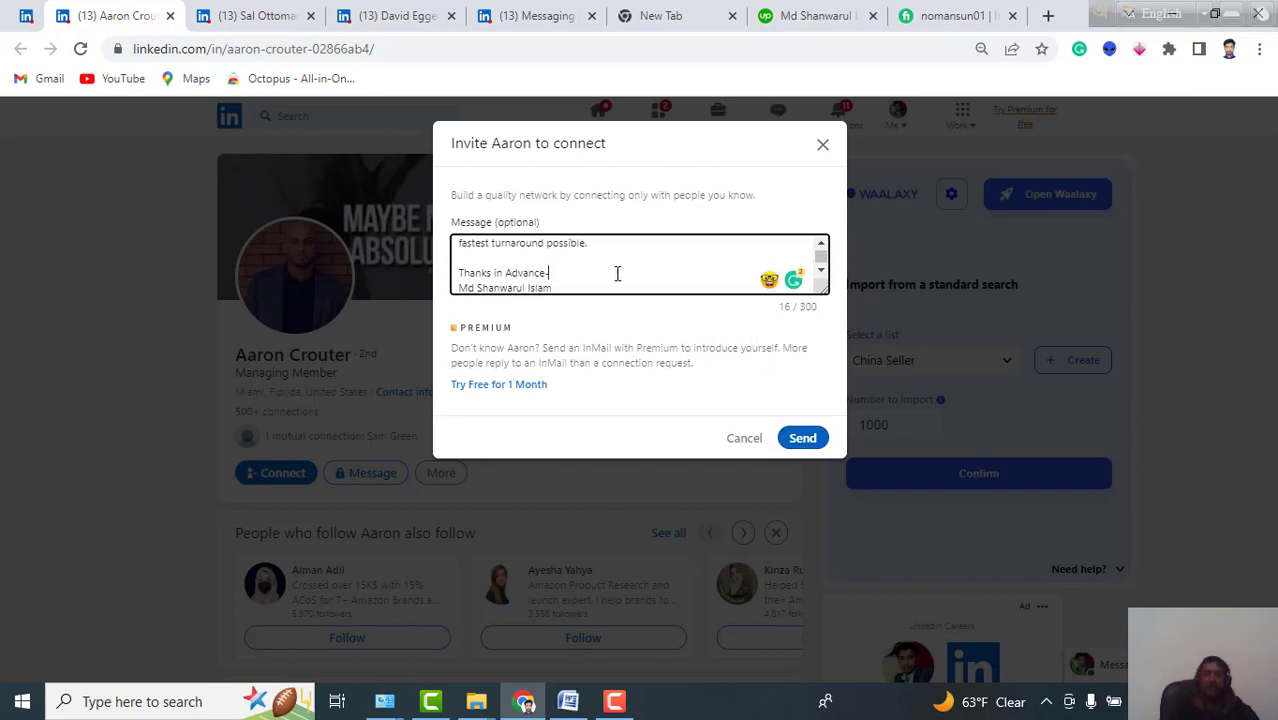
{"action": "triple_click", "coordinate": [617, 273]}
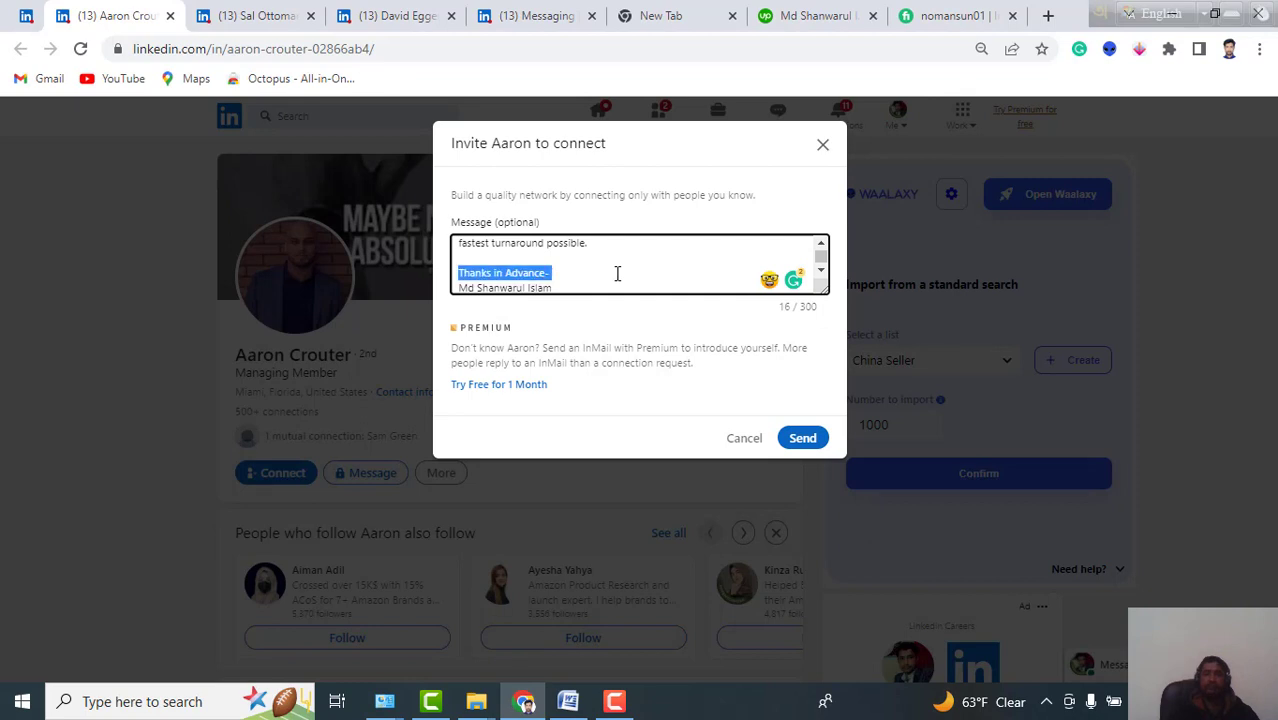
{"action": "key", "text": "ctrl+a"}
{"action": "scroll", "coordinate": [617, 273], "scroll_direction": "up", "scroll_amount": 3}
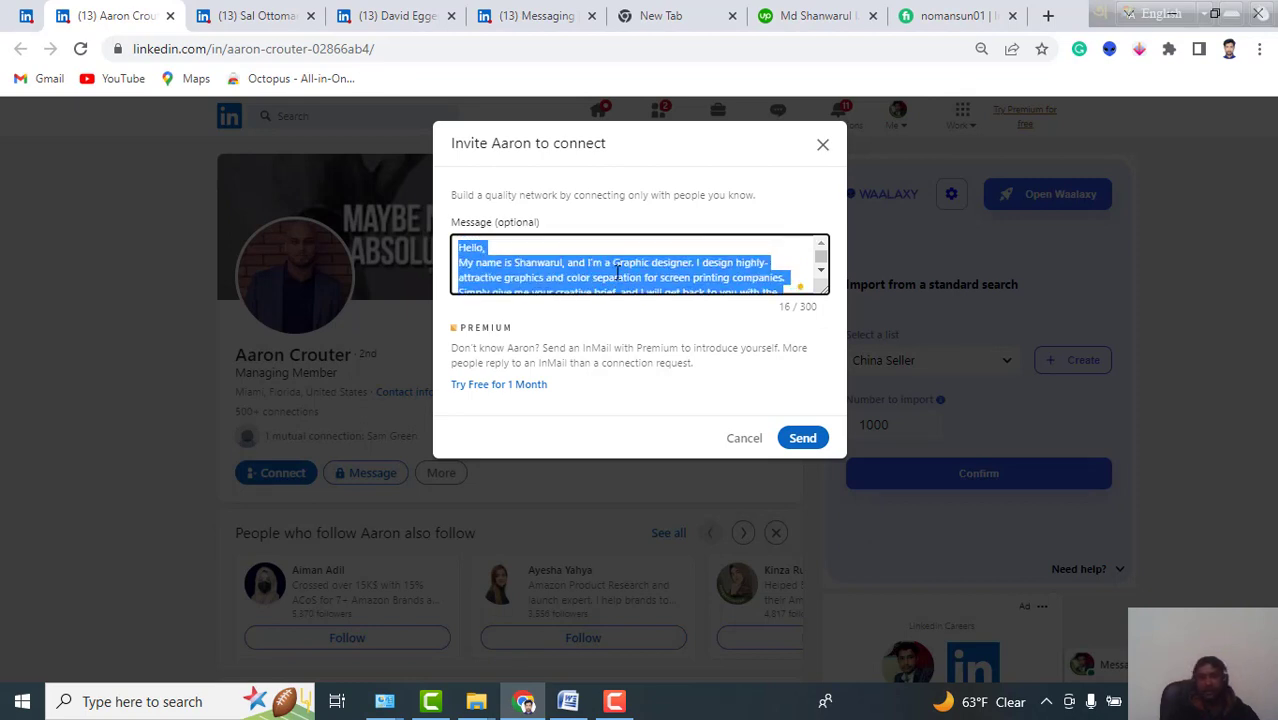
{"action": "scroll", "coordinate": [617, 273], "scroll_direction": "down", "scroll_amount": 3}
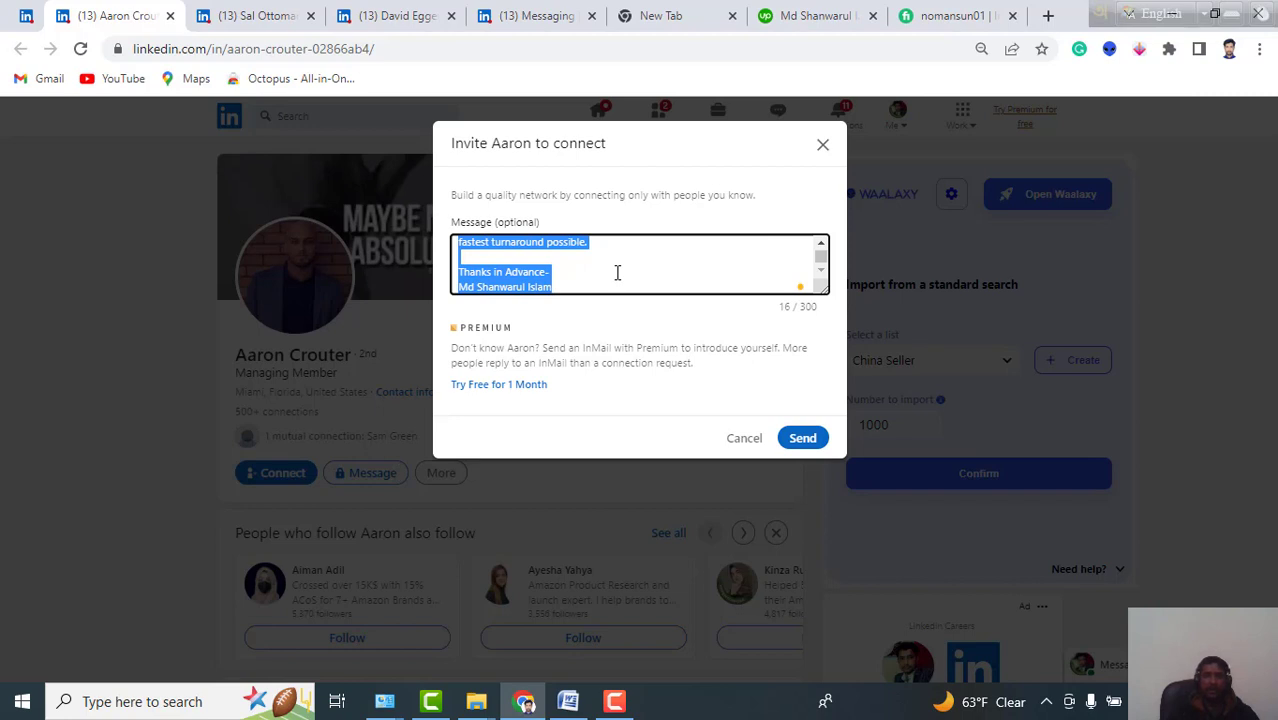
{"action": "left_click", "coordinate": [617, 273]}
{"action": "scroll", "coordinate": [617, 273], "scroll_direction": "up", "scroll_amount": 4}
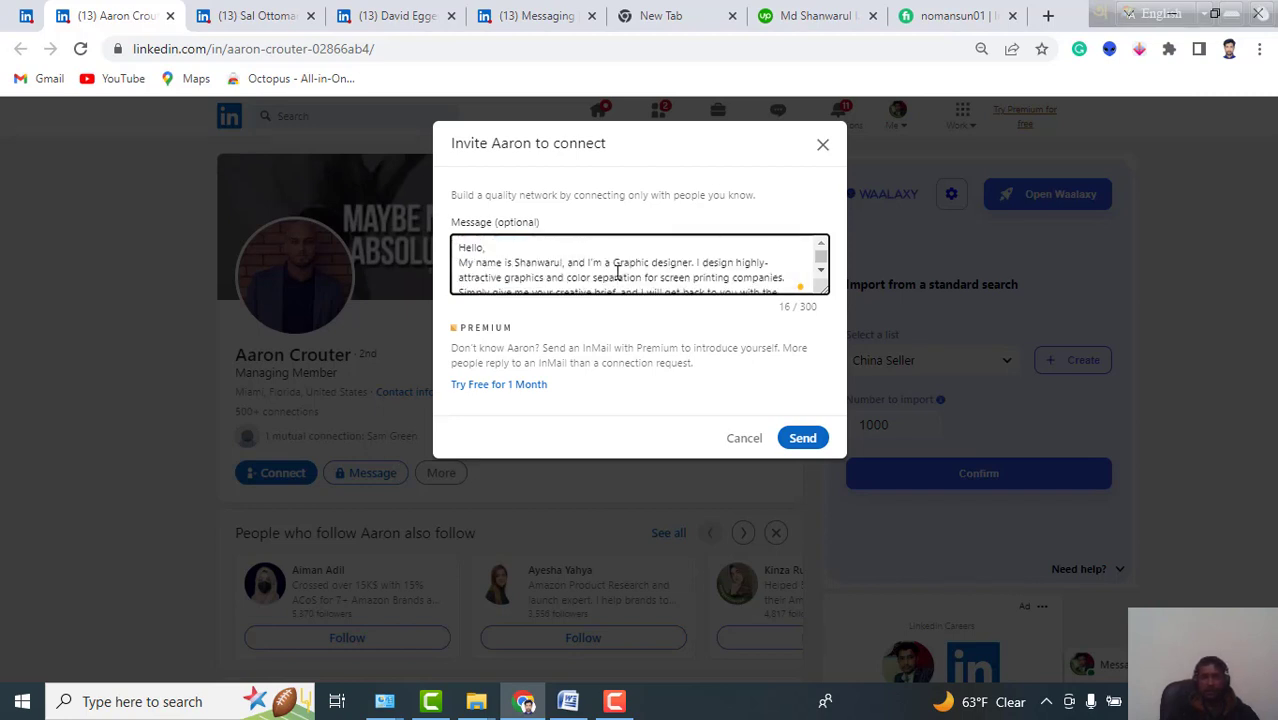
{"action": "scroll", "coordinate": [617, 273], "scroll_direction": "down", "scroll_amount": 4}
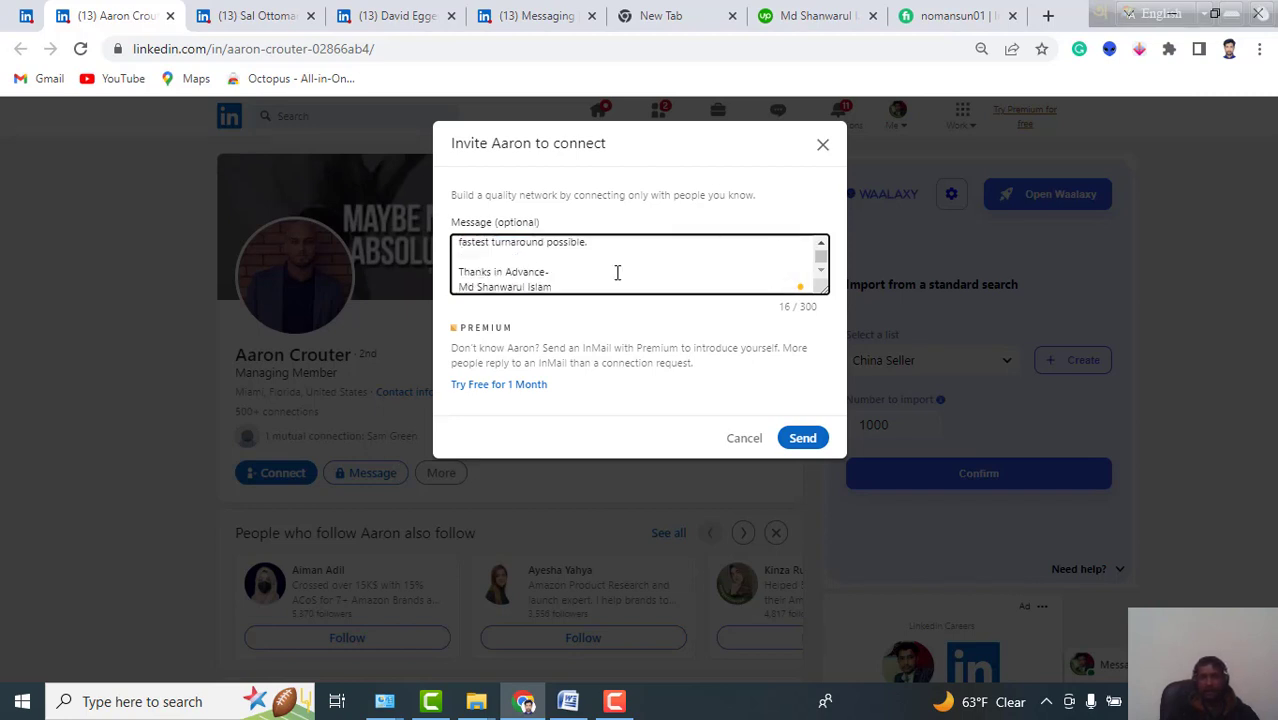
Send the first person's invitation, and invite the Accel Capital, Inc. CEO to connect with the same copied introduction message as the note.
{"action": "left_click", "coordinate": [805, 440]}
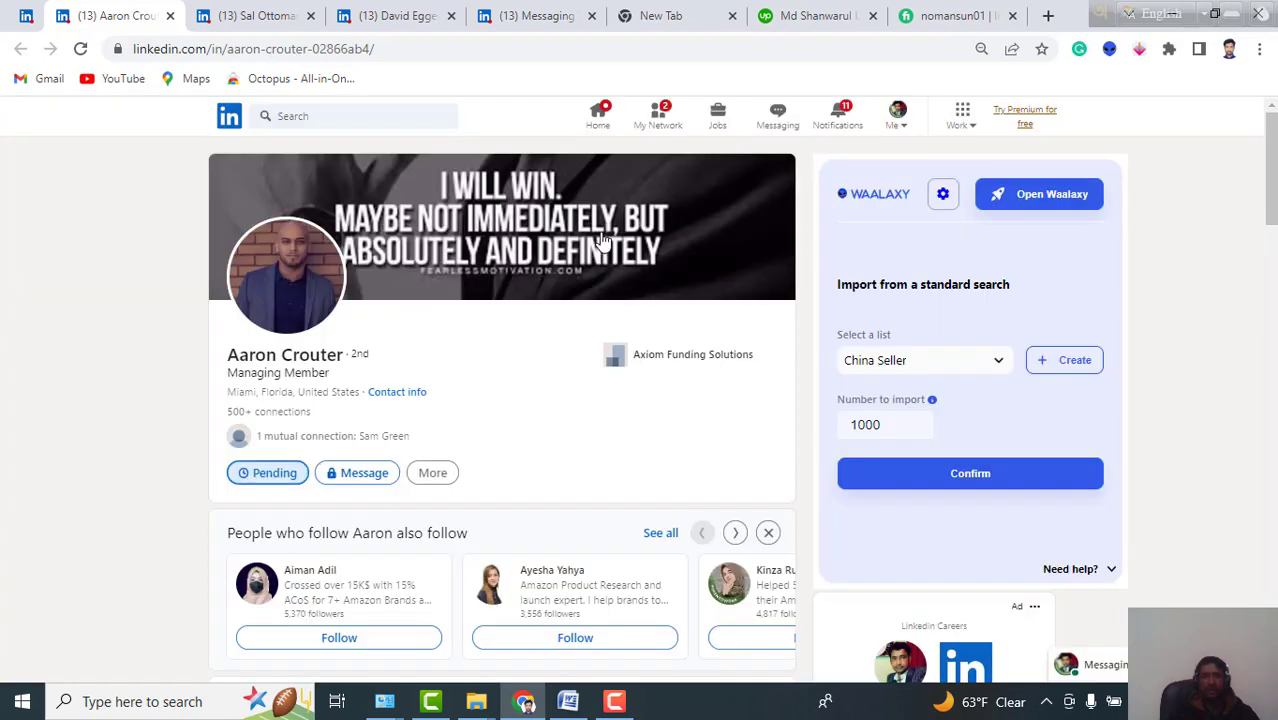
{"action": "left_click", "coordinate": [265, 25]}
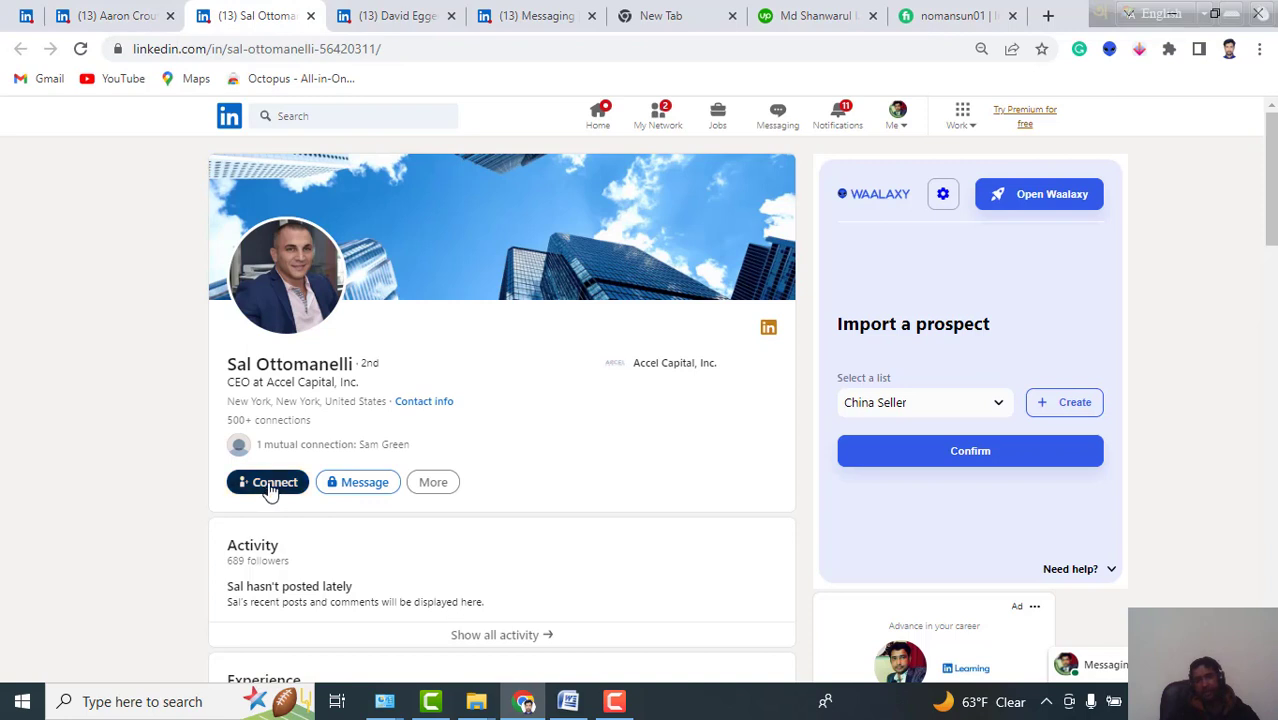
{"action": "left_click", "coordinate": [268, 487]}
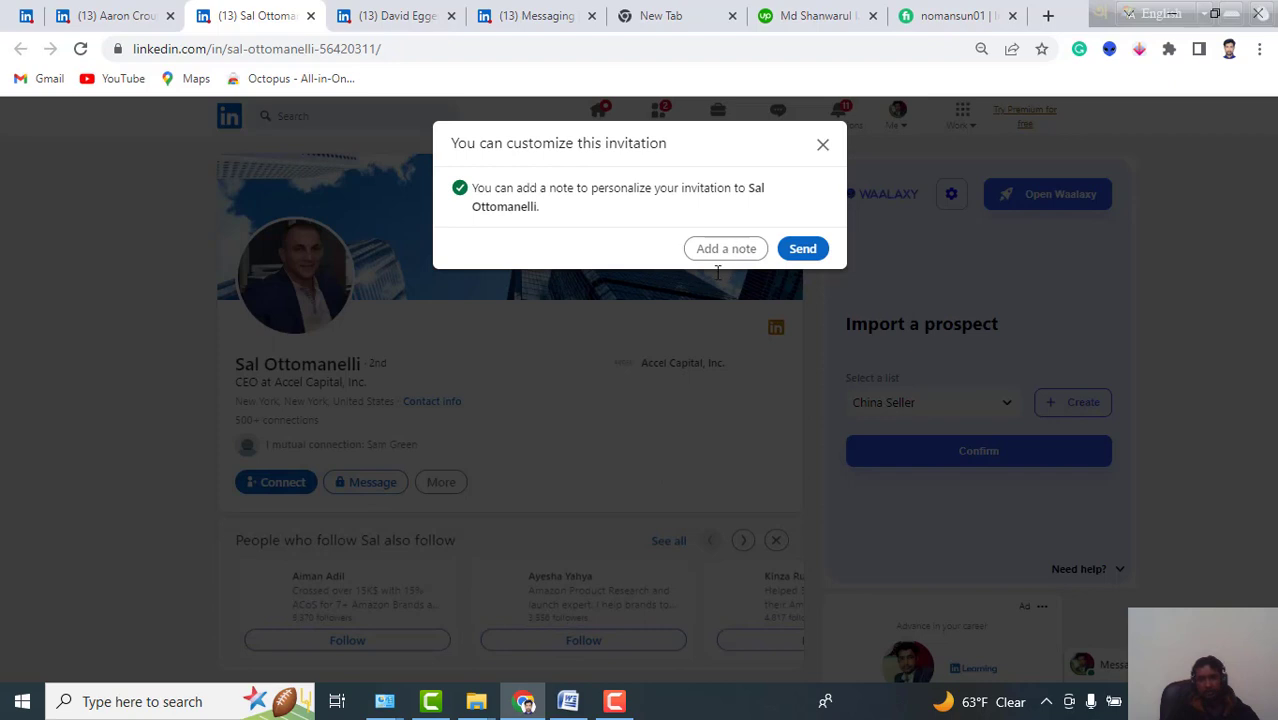
{"action": "left_click", "coordinate": [726, 248]}
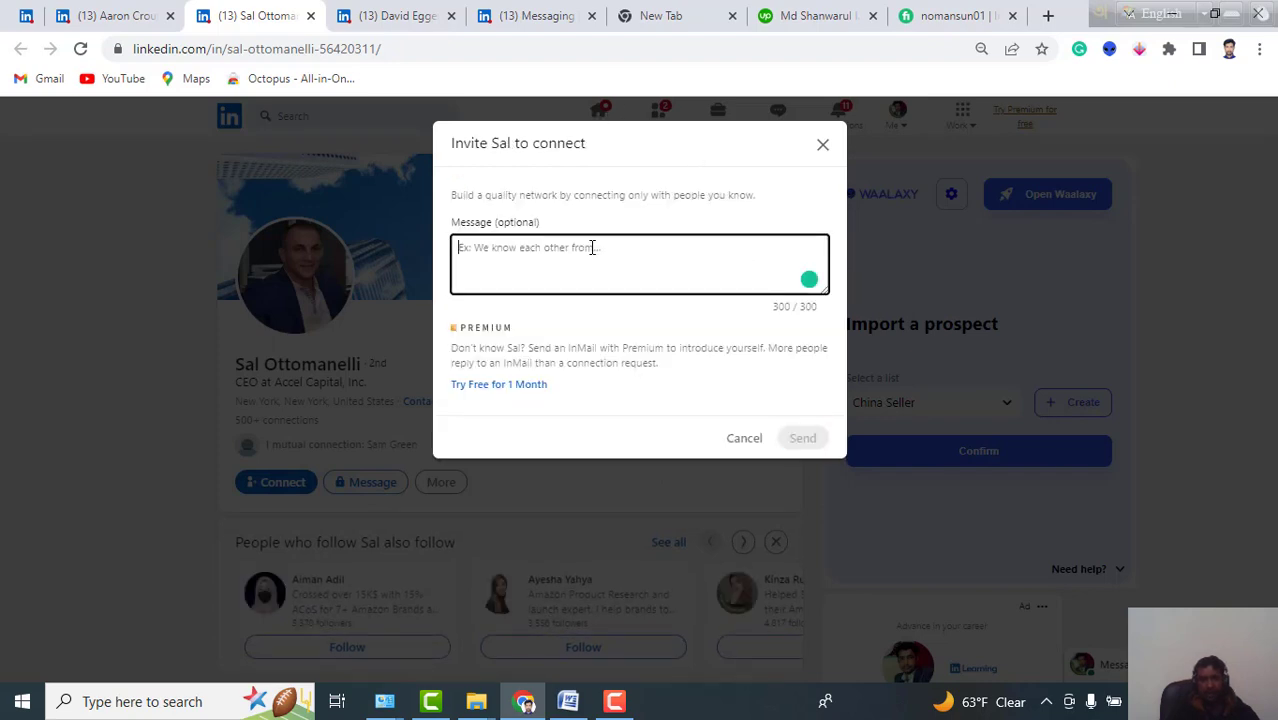
{"action": "key", "text": "ctrl+v"}
{"action": "left_click", "coordinate": [803, 437]}
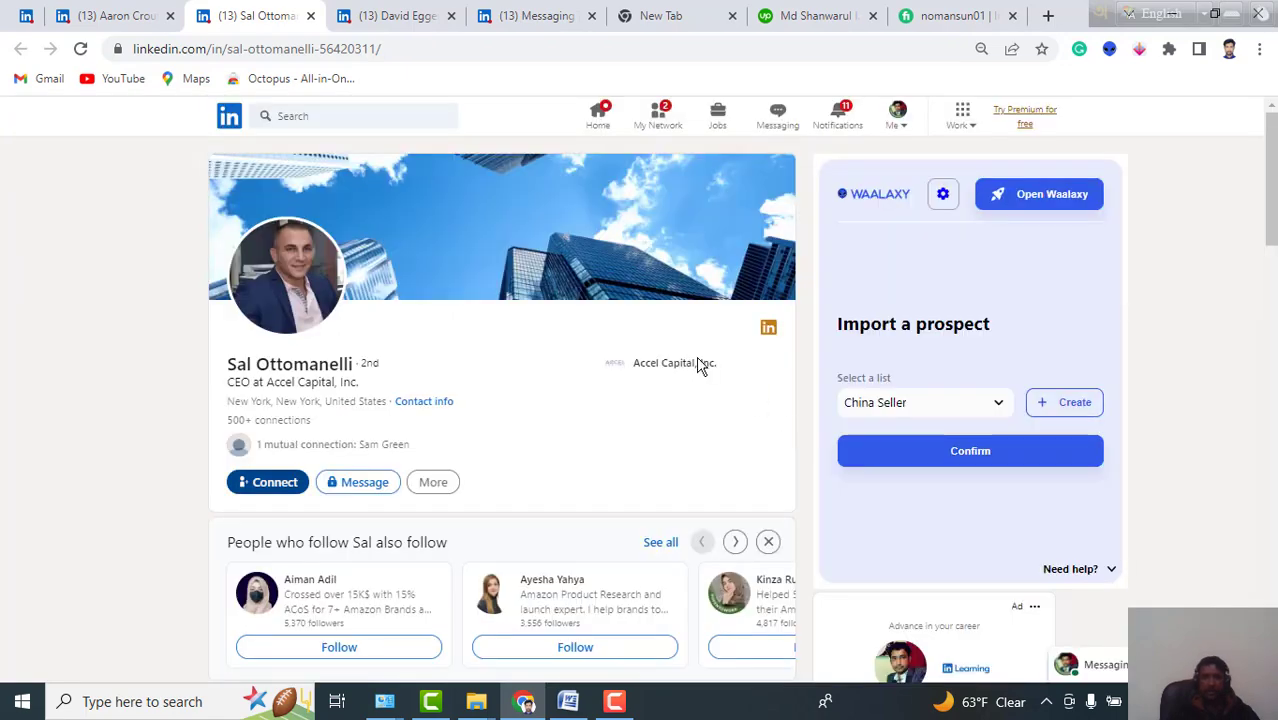
Check the invitation status on the Accel Capital CEO's profile and examine the Multicraft Central president's About, Activity and Experience sections.
{"action": "left_click", "coordinate": [414, 16]}
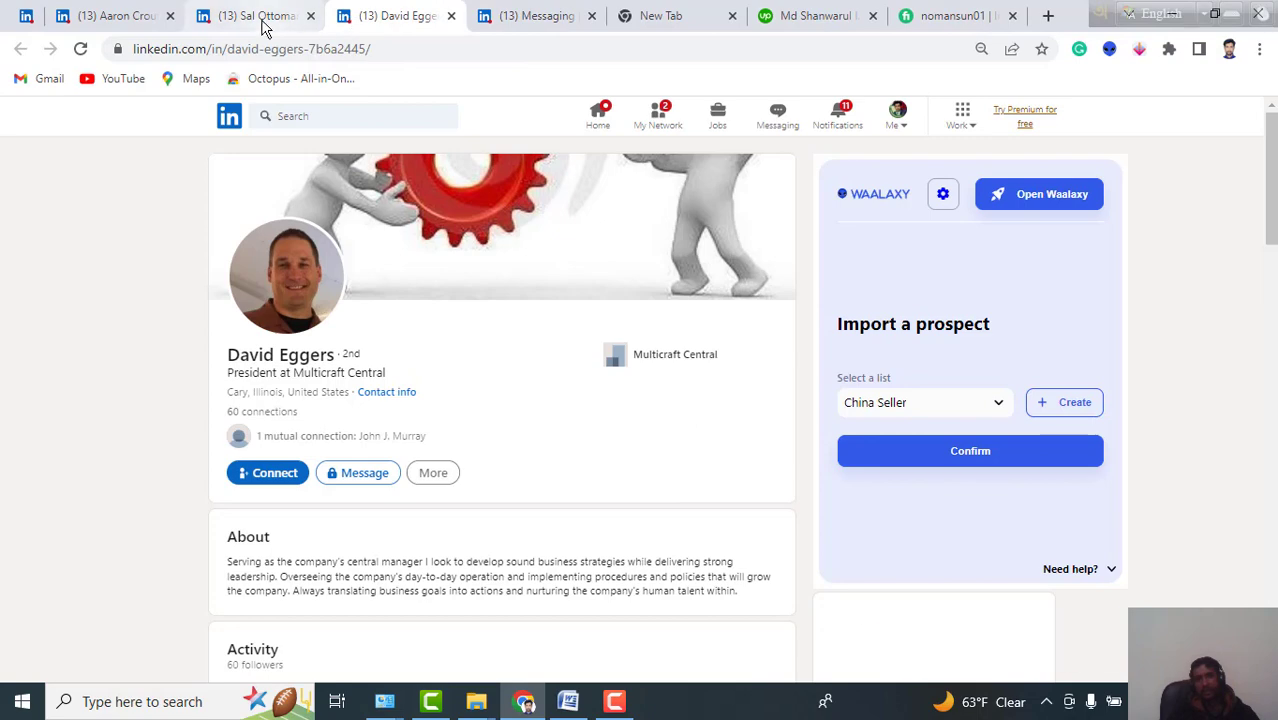
{"action": "left_click", "coordinate": [266, 20]}
{"action": "left_click", "coordinate": [378, 26]}
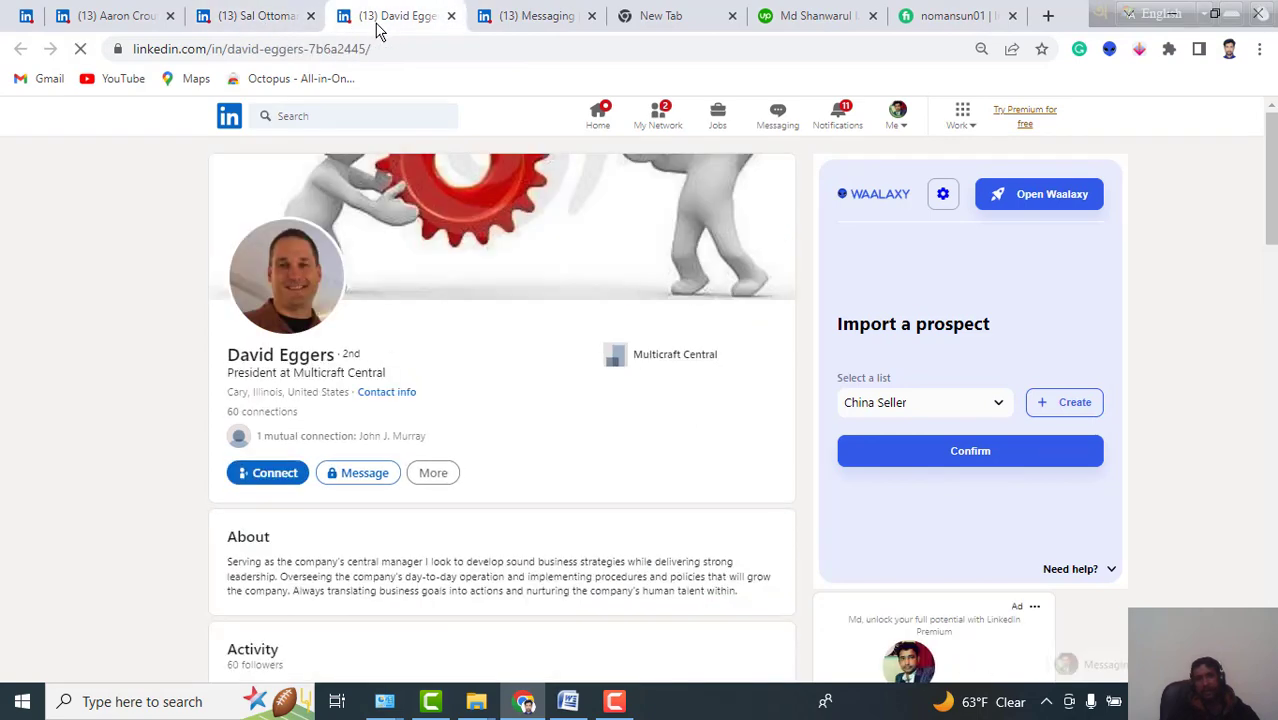
{"action": "left_click", "coordinate": [528, 28]}
{"action": "left_click", "coordinate": [388, 28]}
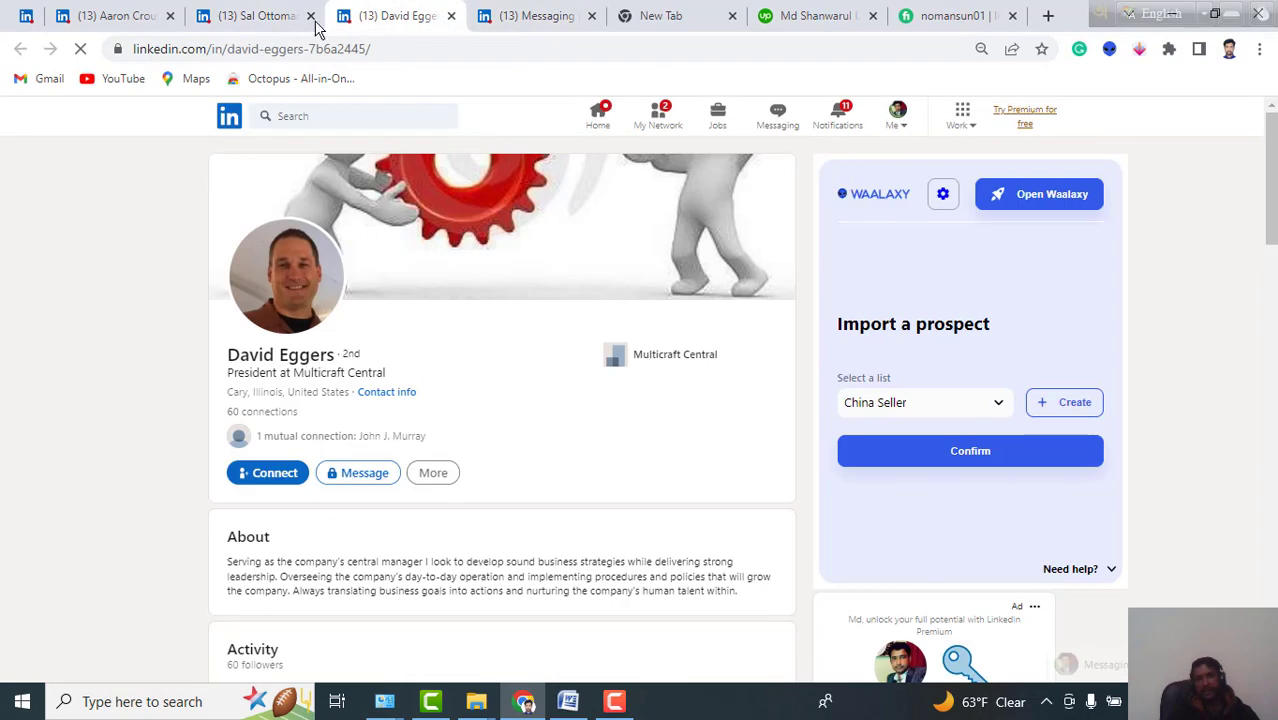
{"action": "left_click", "coordinate": [237, 27]}
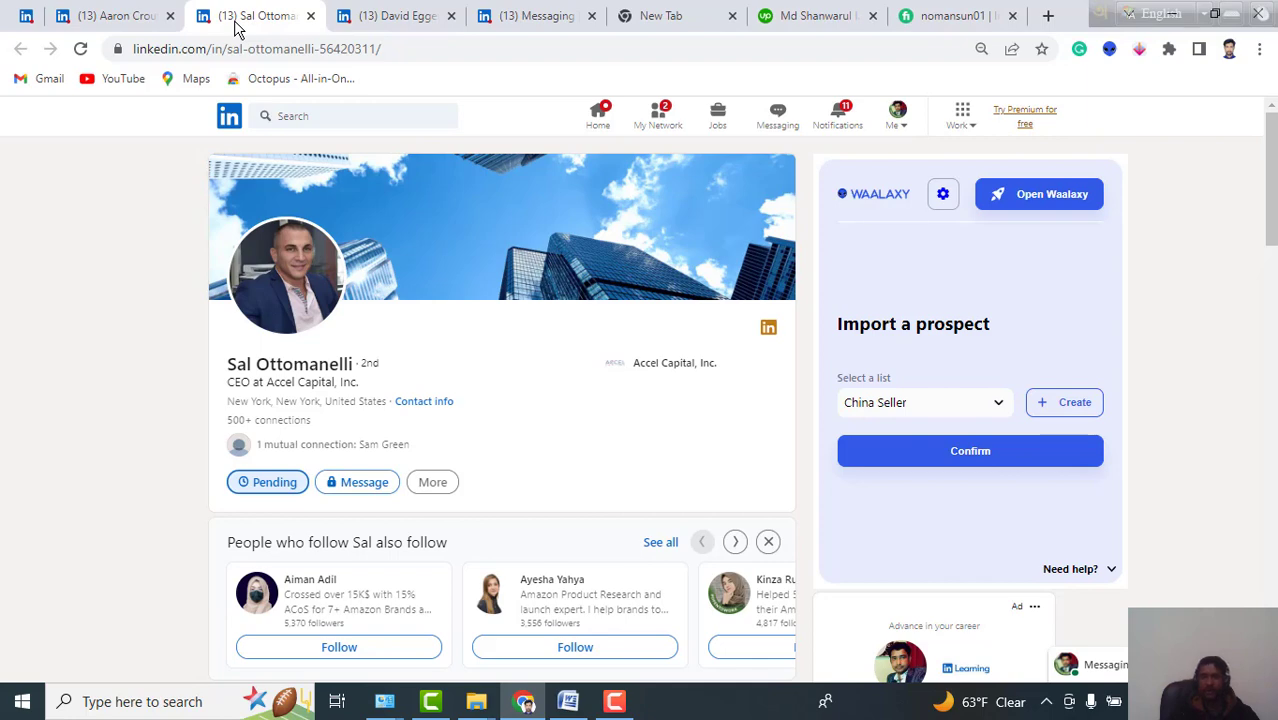
{"action": "left_click", "coordinate": [405, 20]}
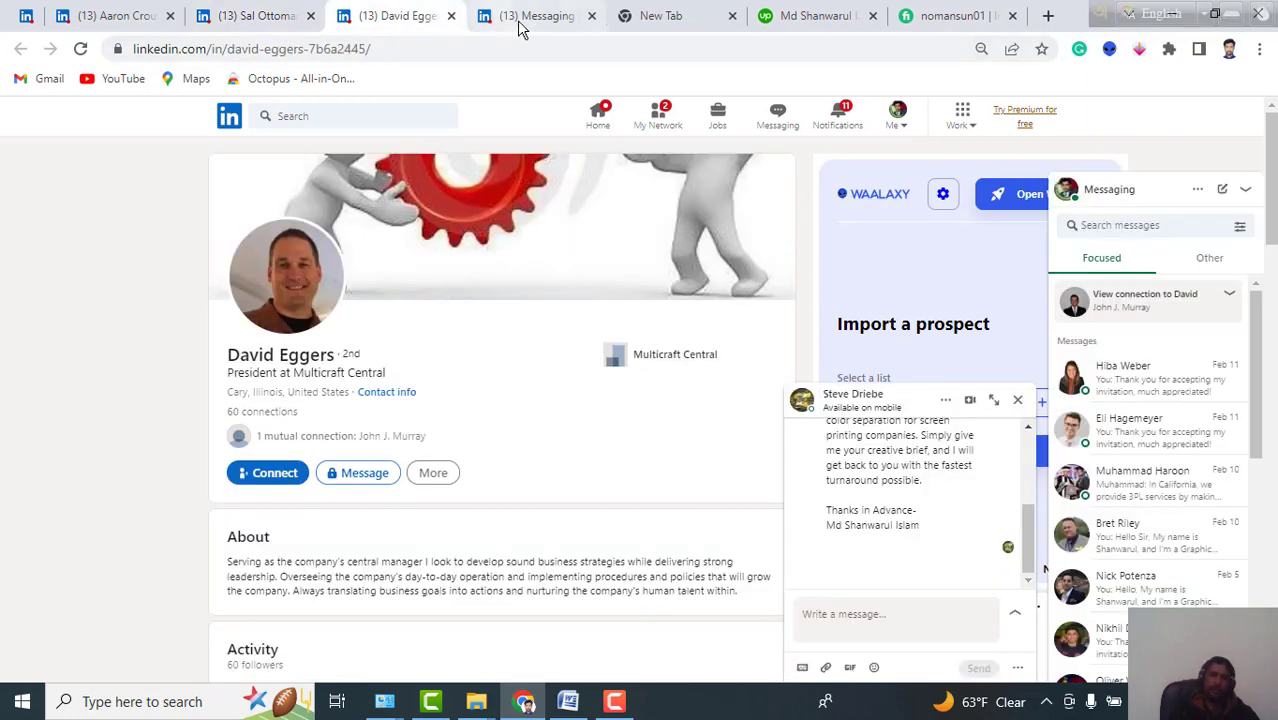
{"action": "left_click", "coordinate": [530, 22]}
{"action": "left_click", "coordinate": [407, 17]}
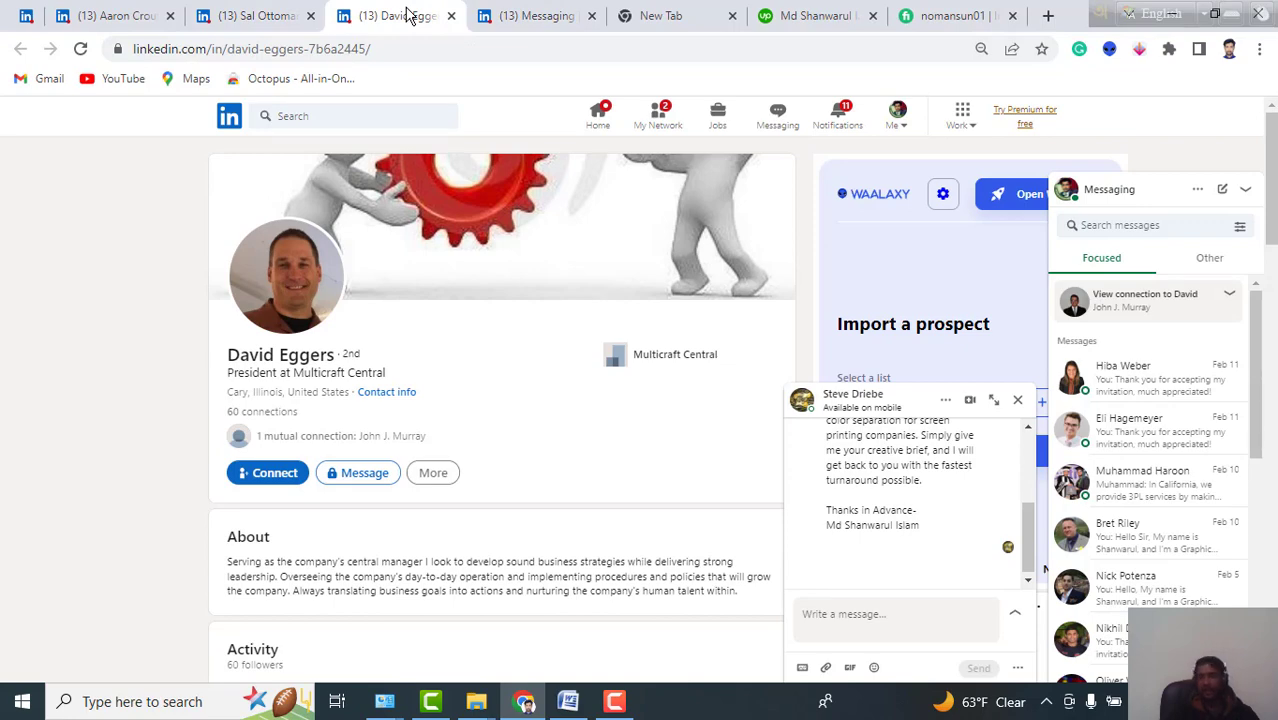
{"action": "left_click", "coordinate": [528, 22]}
{"action": "left_click", "coordinate": [413, 22]}
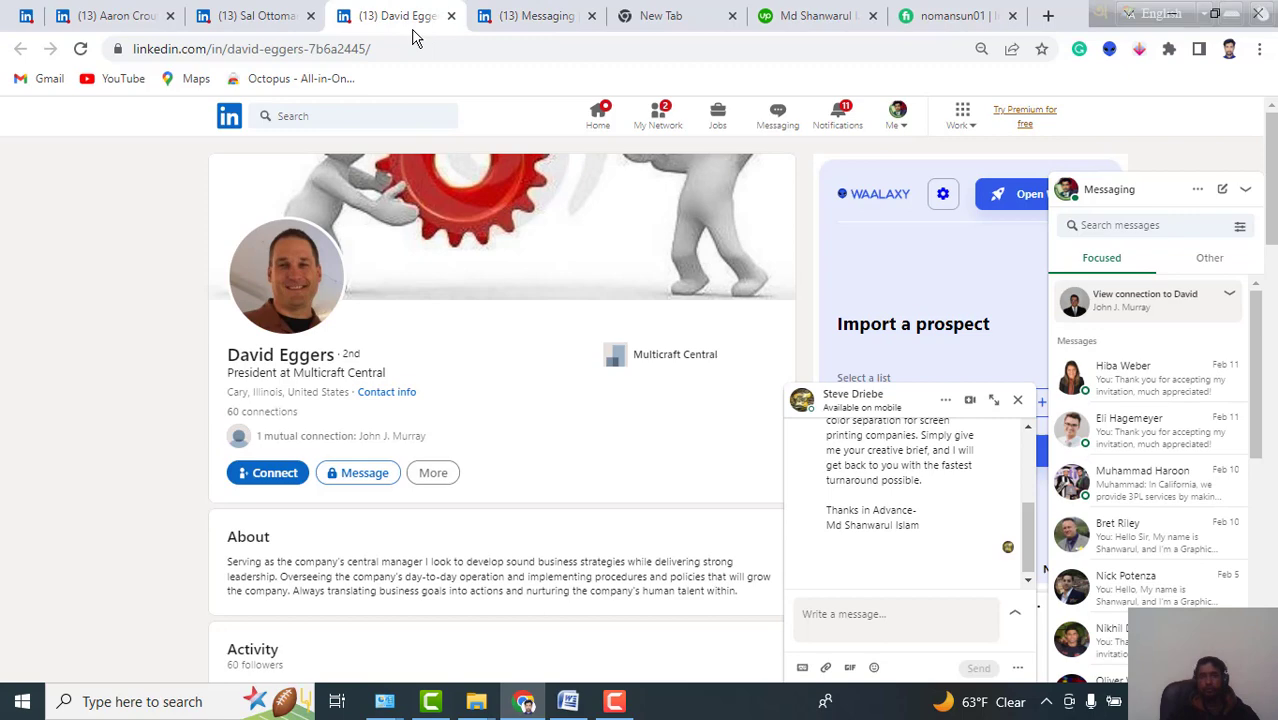
{"action": "left_click", "coordinate": [252, 18]}
{"action": "scroll", "coordinate": [716, 371], "scroll_direction": "down", "scroll_amount": 3}
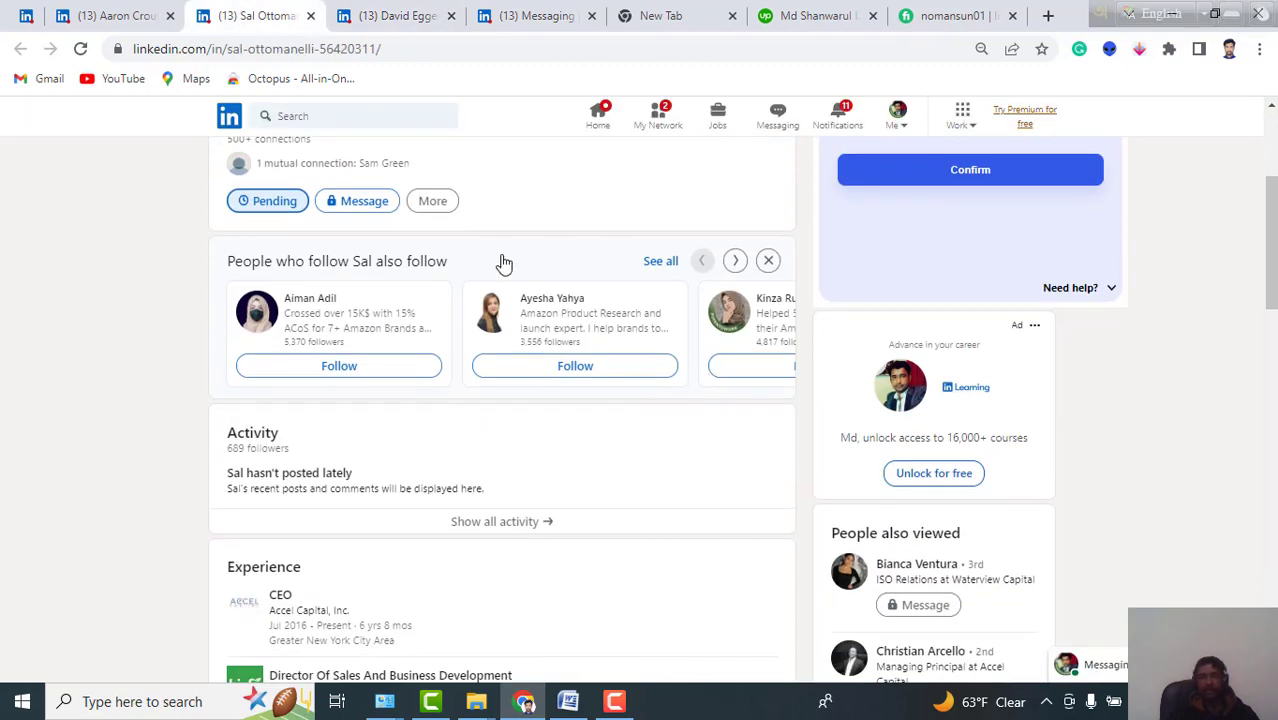
{"action": "scroll", "coordinate": [490, 255], "scroll_direction": "up", "scroll_amount": 3}
{"action": "left_click", "coordinate": [366, 22]}
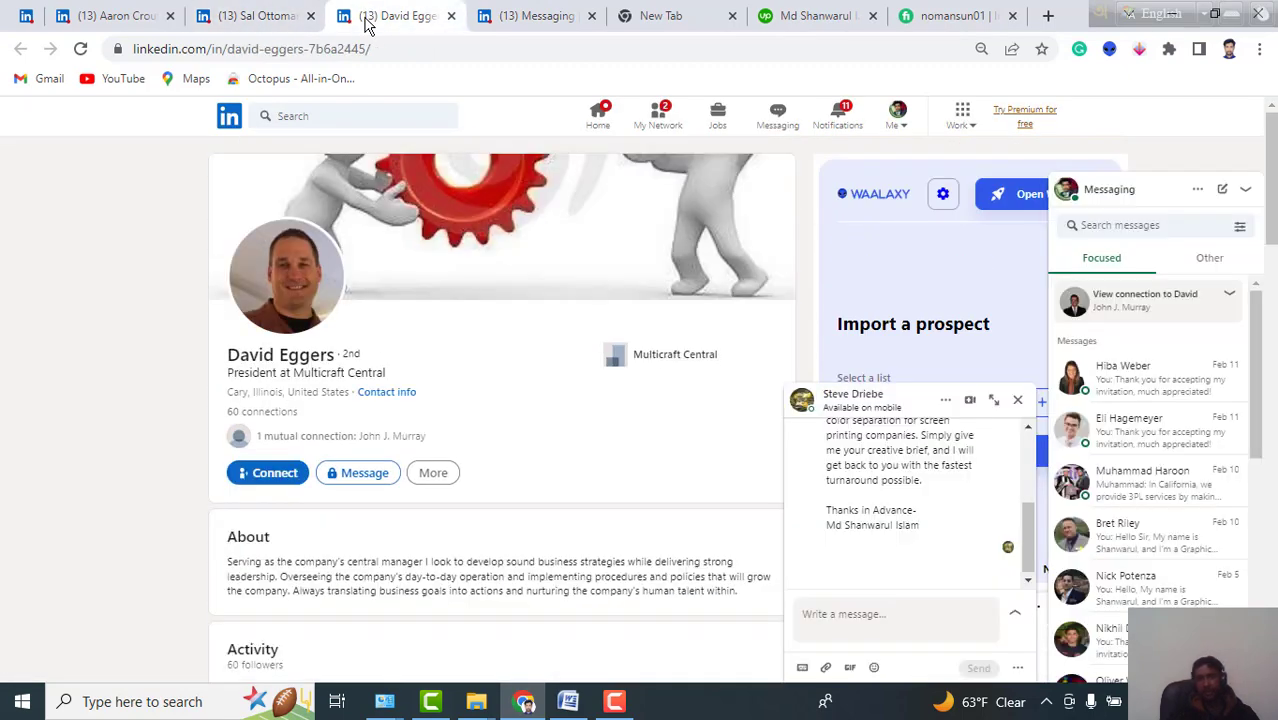
{"action": "scroll", "coordinate": [465, 405], "scroll_direction": "down", "scroll_amount": 3}
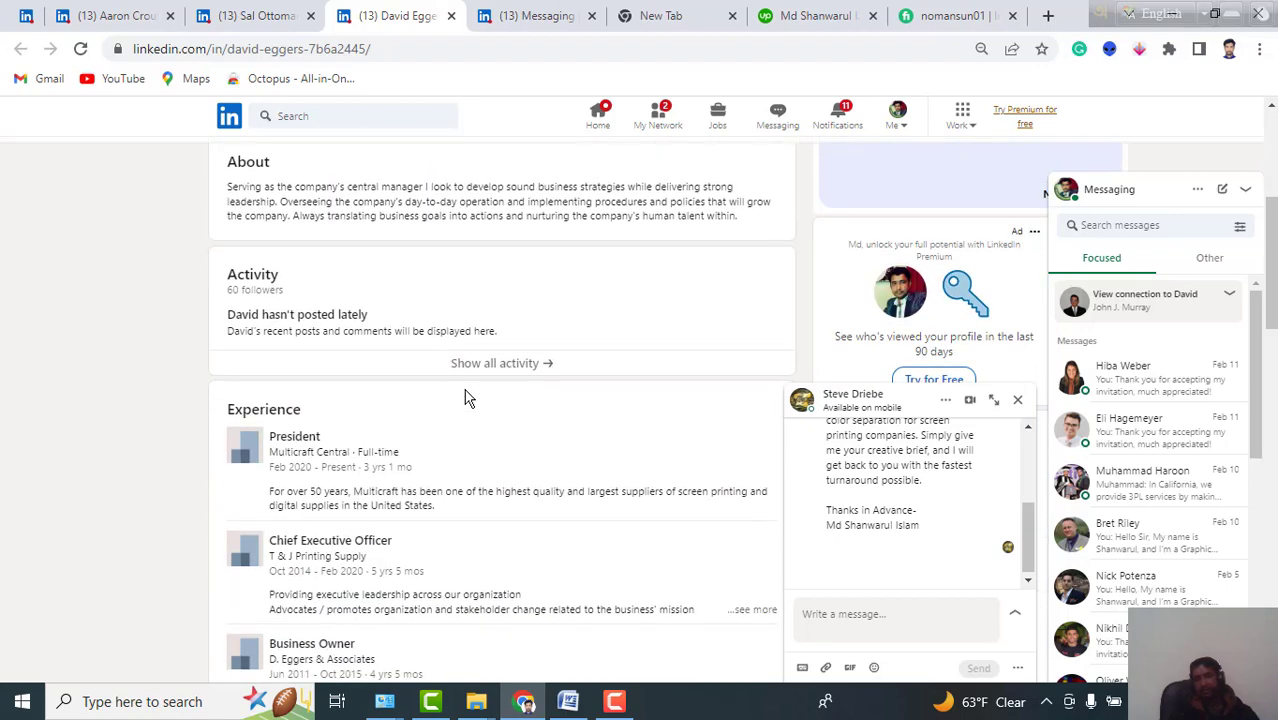
{"action": "scroll", "coordinate": [456, 388], "scroll_direction": "up", "scroll_amount": 3}
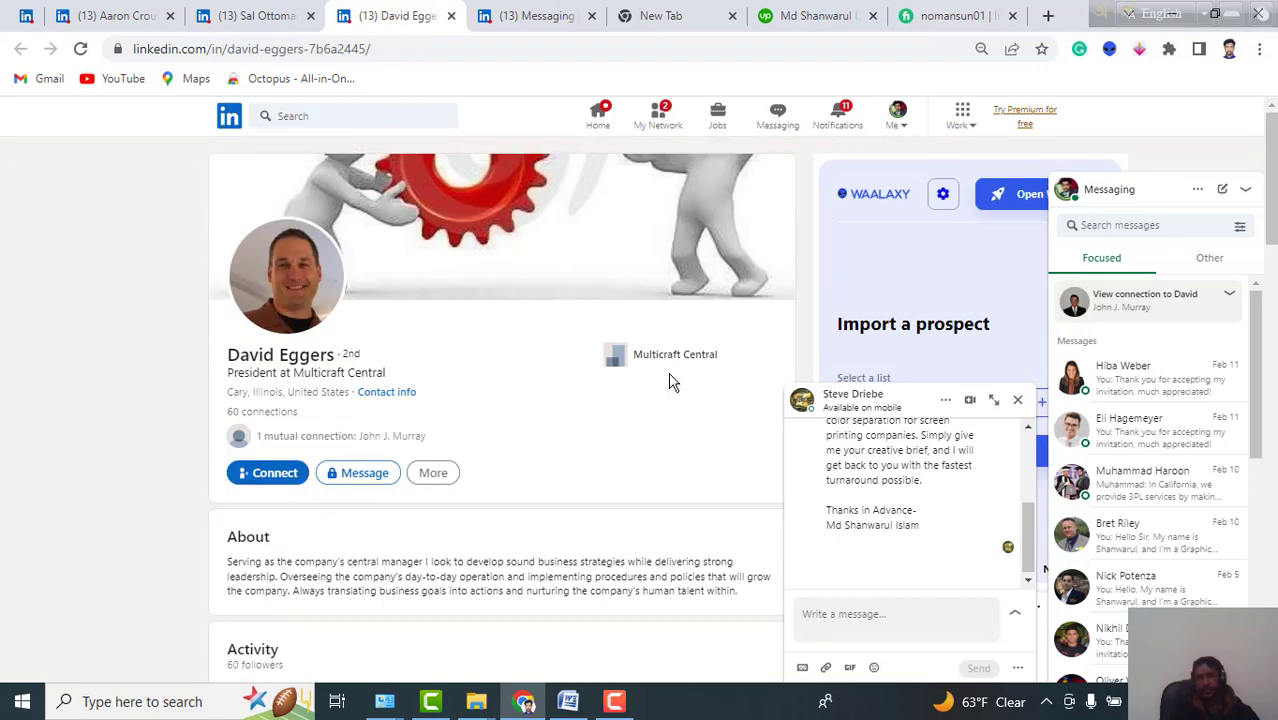
{"action": "left_click", "coordinate": [250, 26]}
{"action": "left_click", "coordinate": [390, 34]}
{"action": "left_click", "coordinate": [271, 24]}
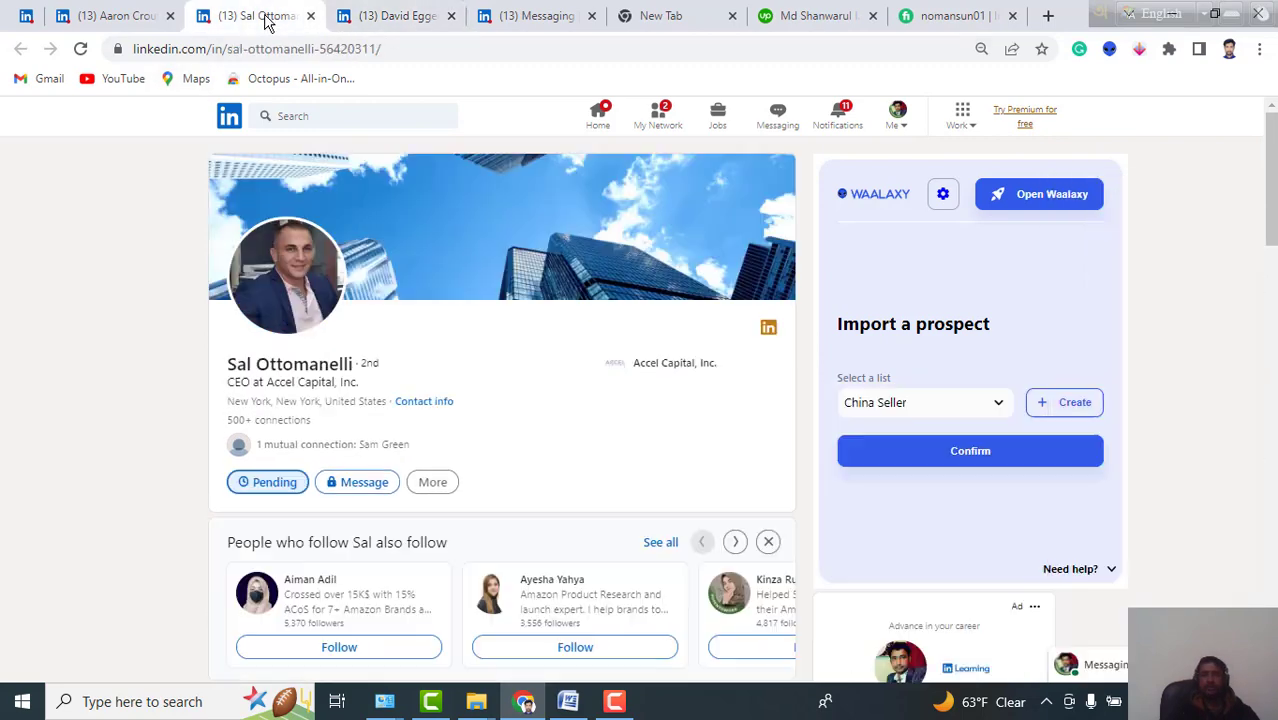
{"action": "left_click", "coordinate": [390, 34]}
{"action": "left_click", "coordinate": [280, 24]}
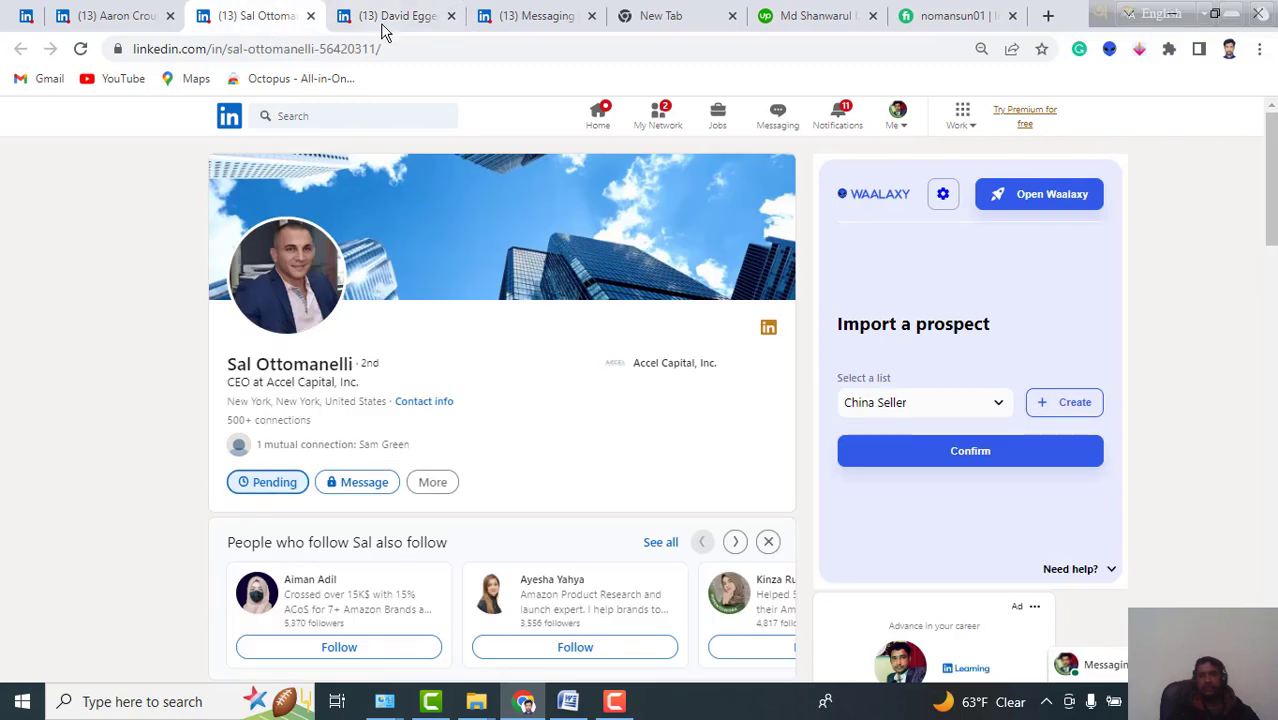
{"action": "left_click", "coordinate": [385, 33]}
{"action": "left_click", "coordinate": [268, 22]}
{"action": "left_click", "coordinate": [398, 30]}
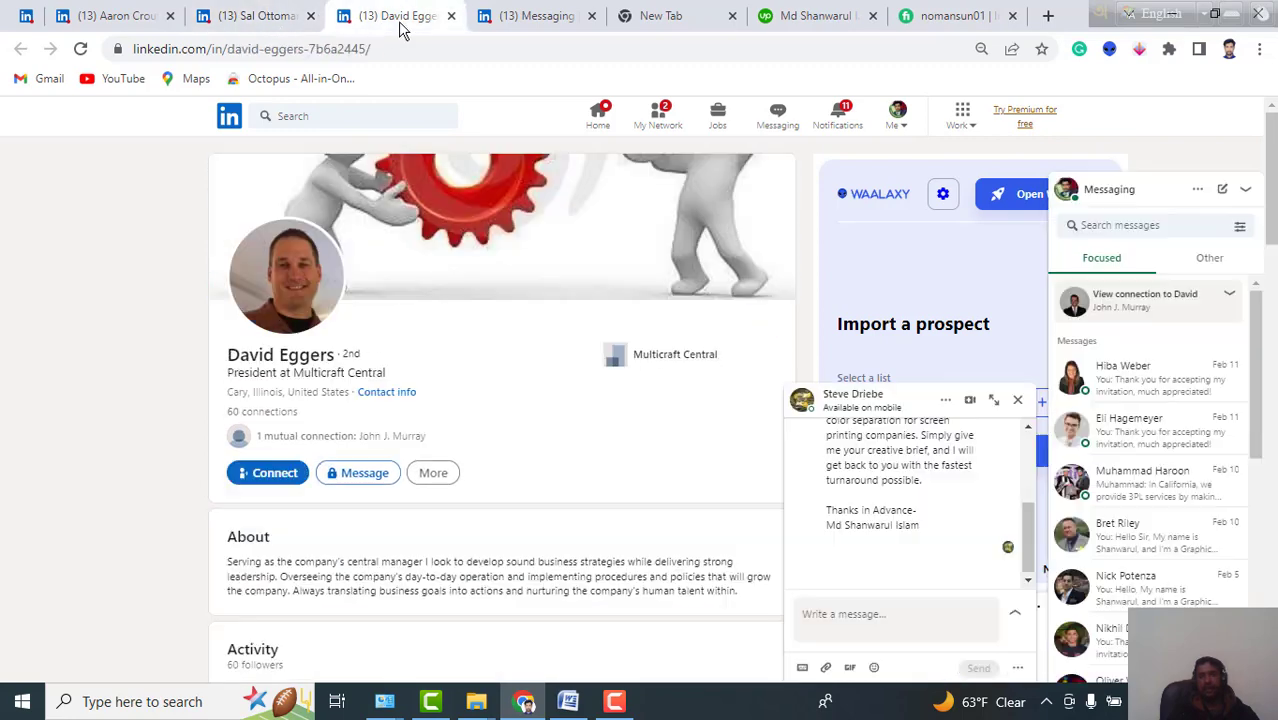
{"action": "left_click", "coordinate": [285, 16]}
{"action": "left_click", "coordinate": [380, 16]}
{"action": "left_click", "coordinate": [290, 14]}
{"action": "left_click", "coordinate": [390, 16]}
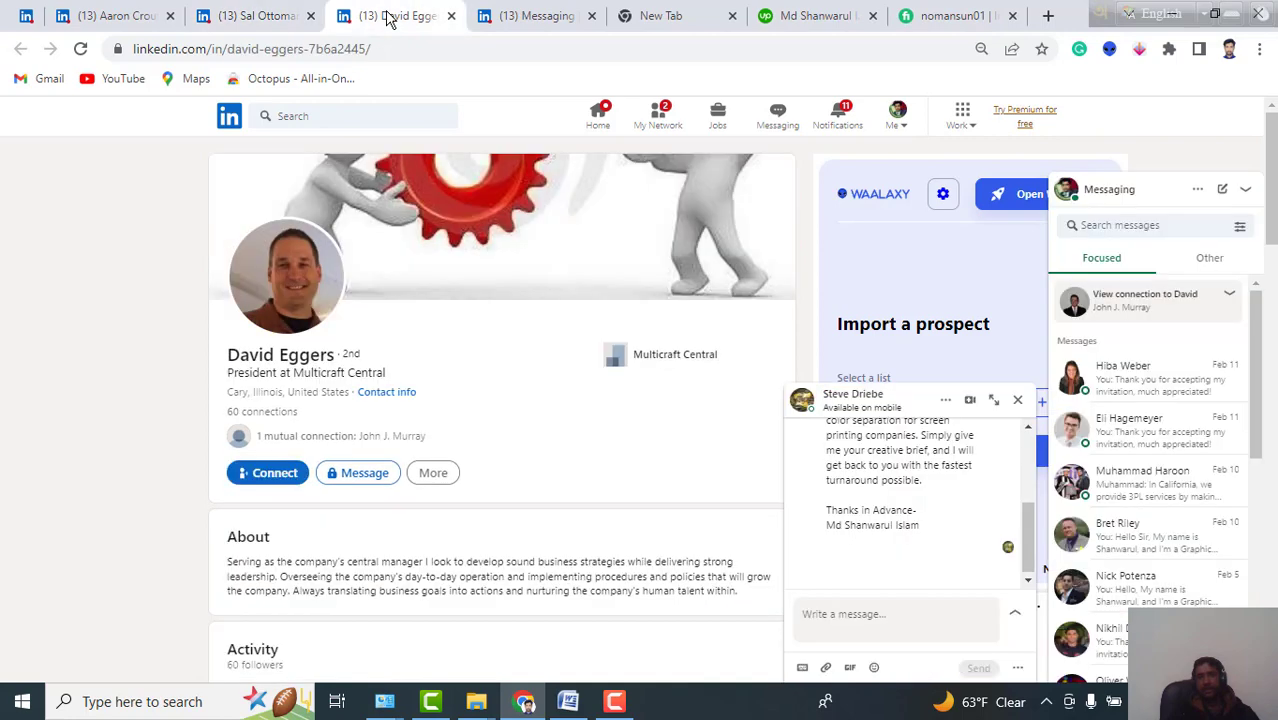
{"action": "left_click", "coordinate": [268, 22]}
{"action": "left_click", "coordinate": [378, 34]}
{"action": "left_click", "coordinate": [272, 20]}
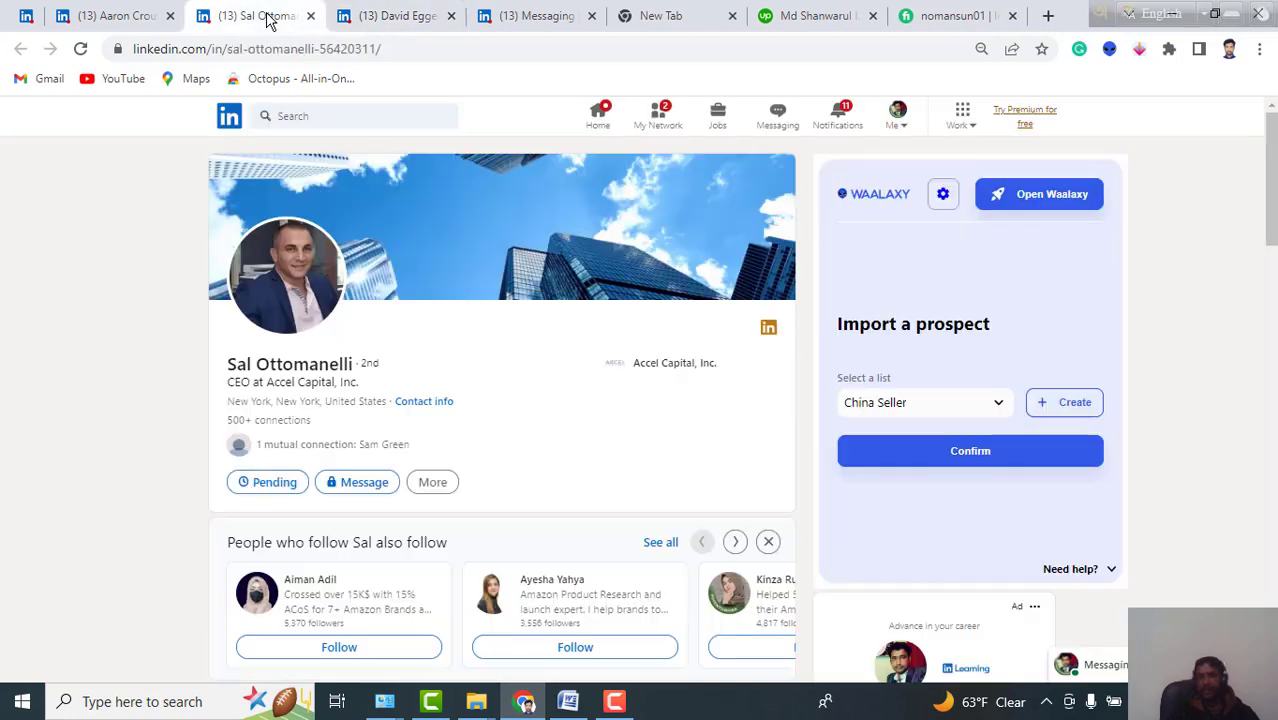
{"action": "left_click", "coordinate": [398, 18]}
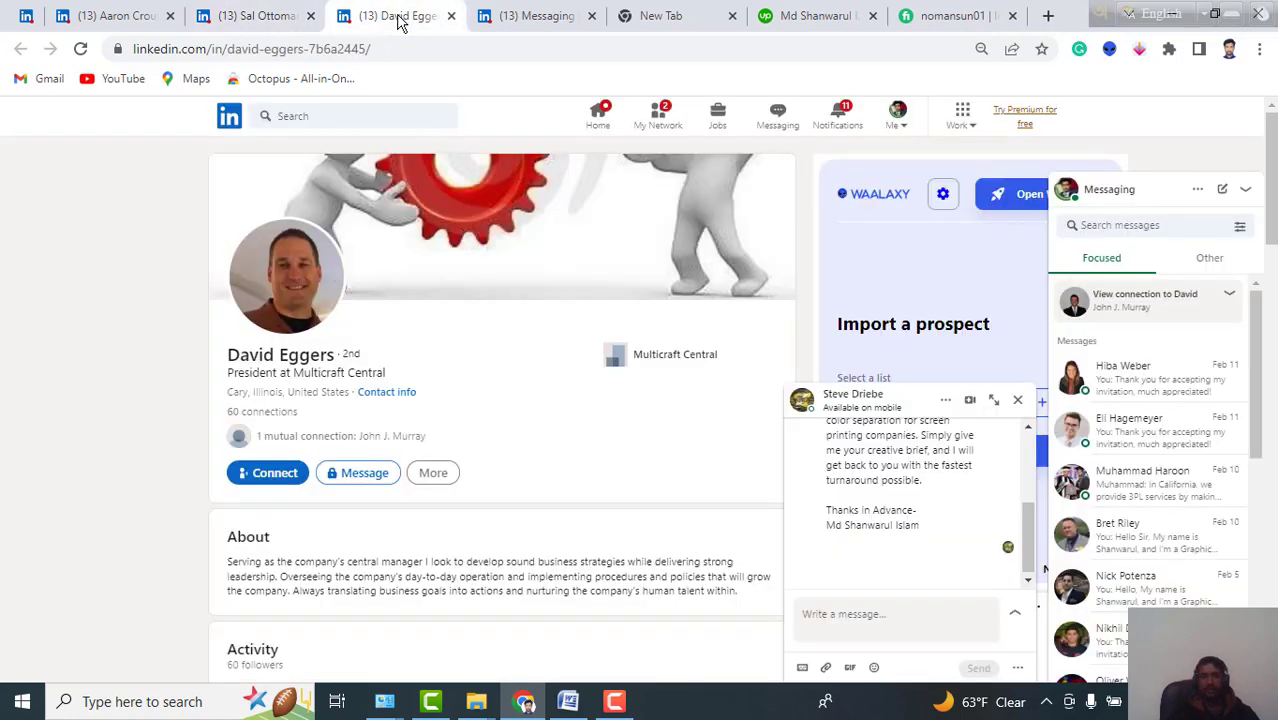
{"action": "left_click", "coordinate": [265, 14]}
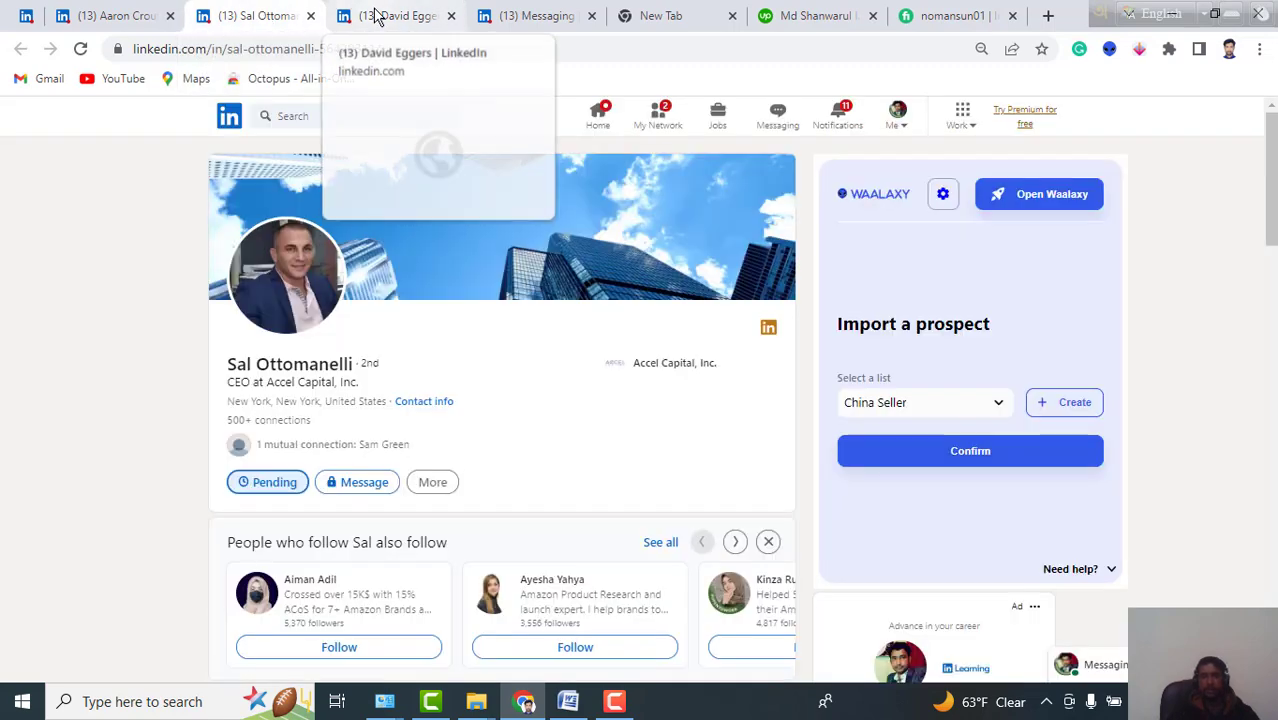
{"action": "left_click", "coordinate": [378, 16]}
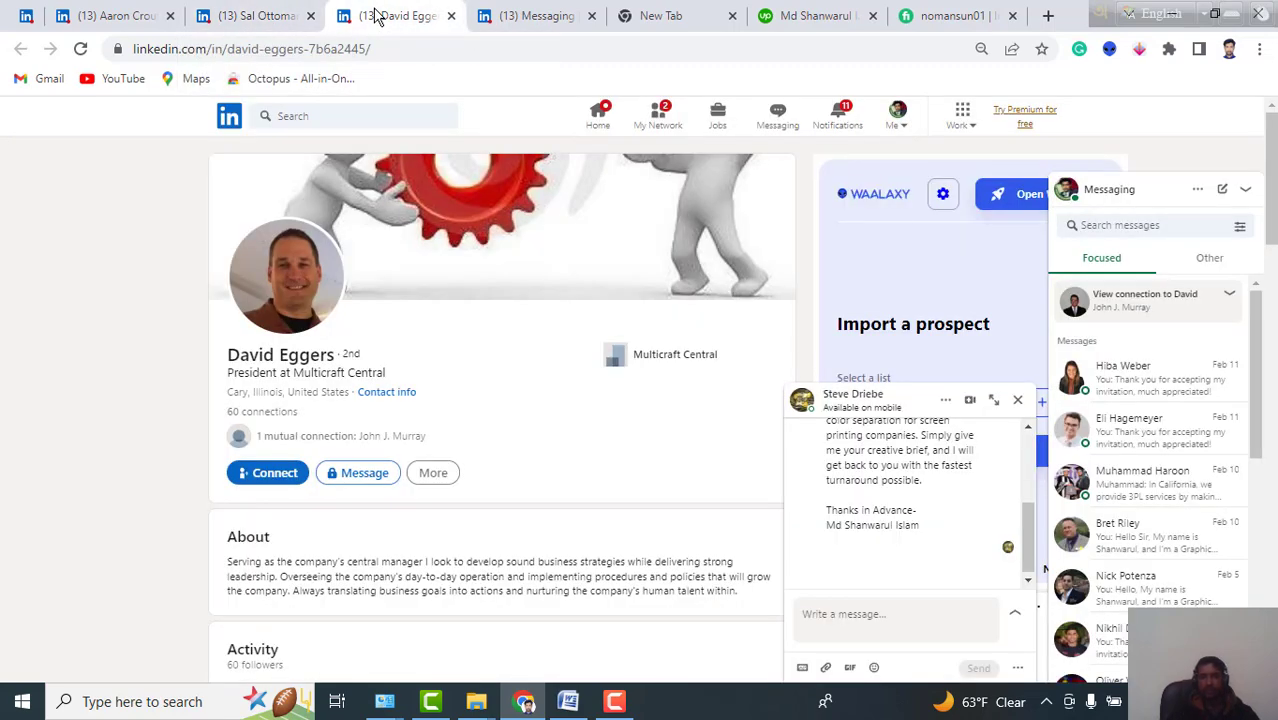
{"action": "left_click", "coordinate": [265, 18]}
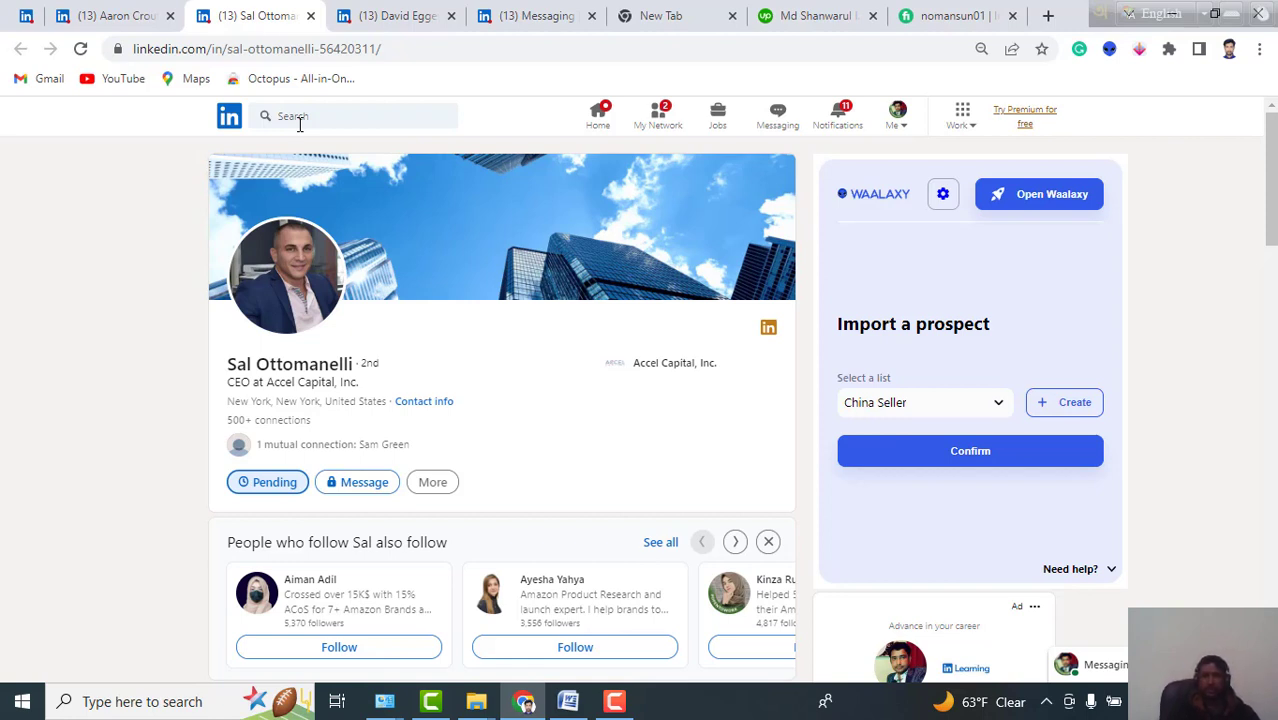
{"action": "left_click", "coordinate": [114, 20]}
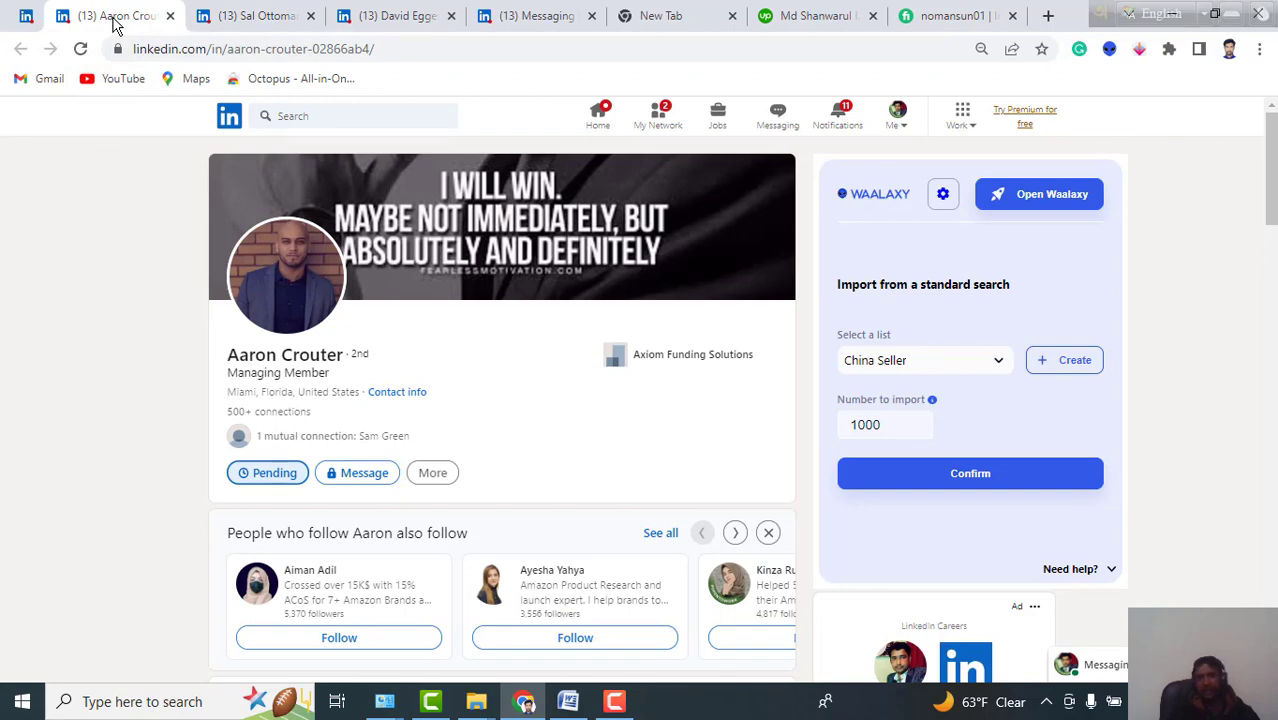
{"action": "scroll", "coordinate": [656, 394], "scroll_direction": "down", "scroll_amount": 3}
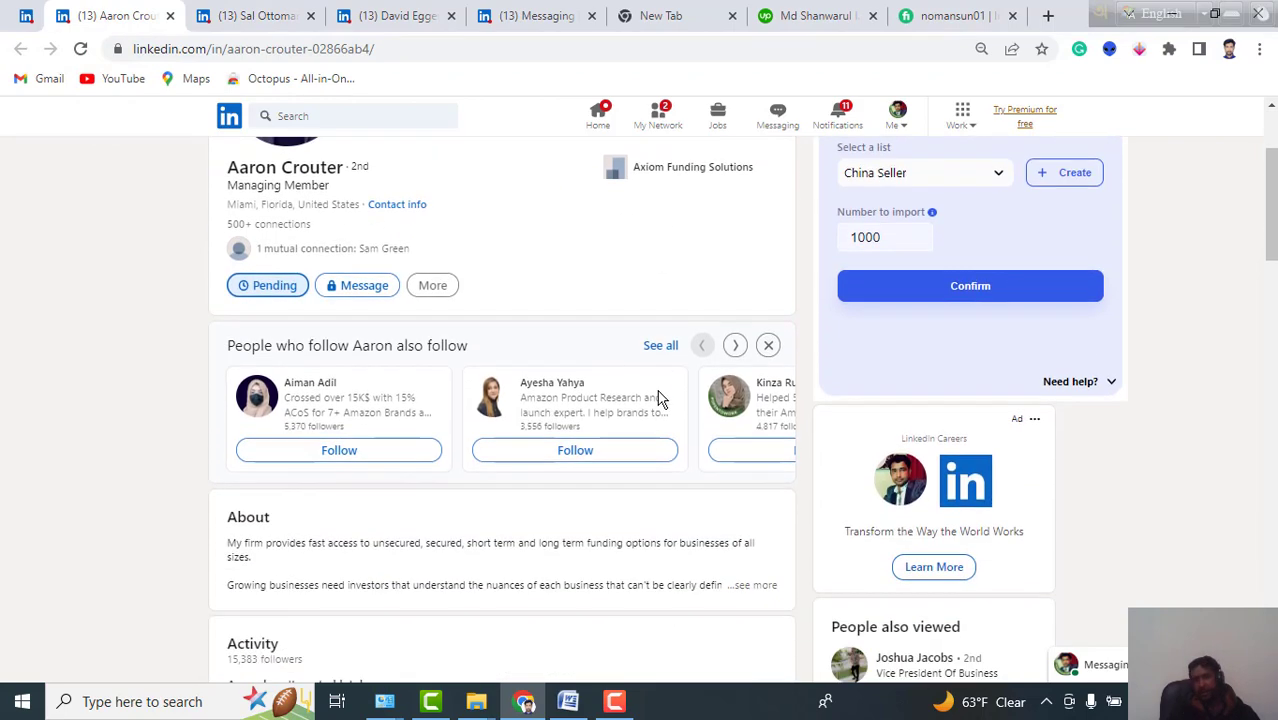
{"action": "scroll", "coordinate": [658, 398], "scroll_direction": "up", "scroll_amount": 3}
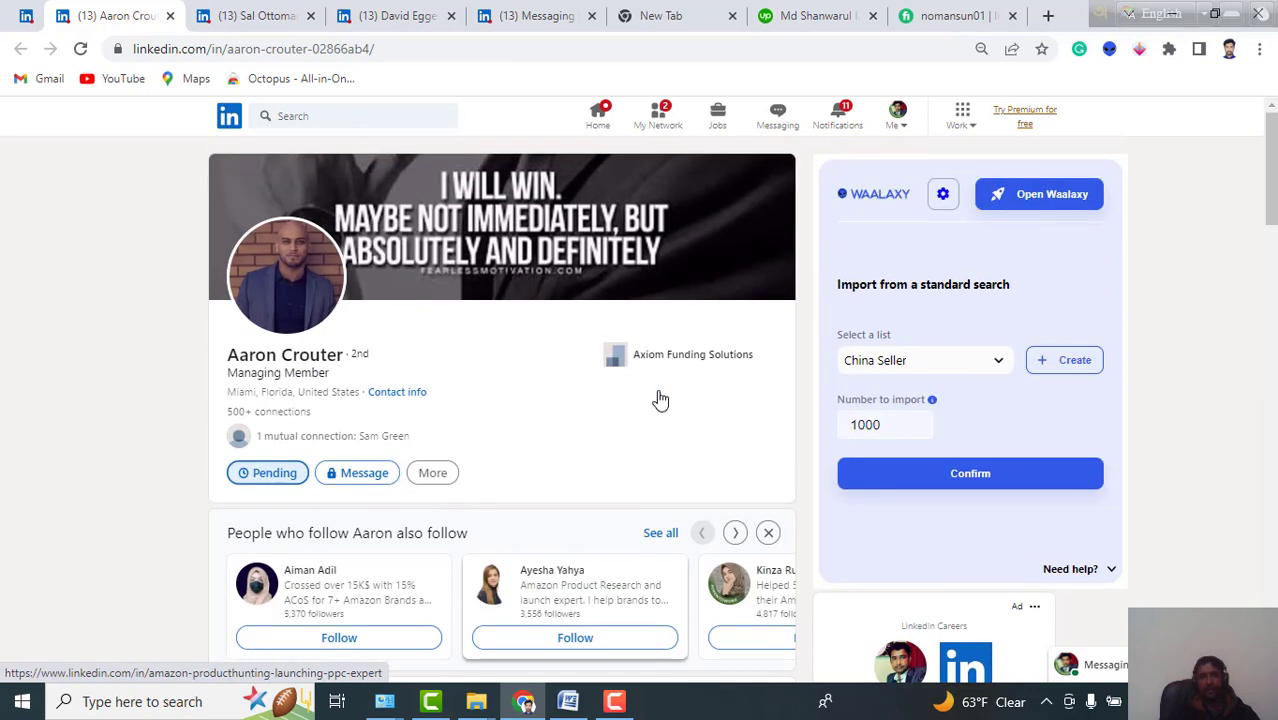
{"action": "left_click", "coordinate": [616, 705]}
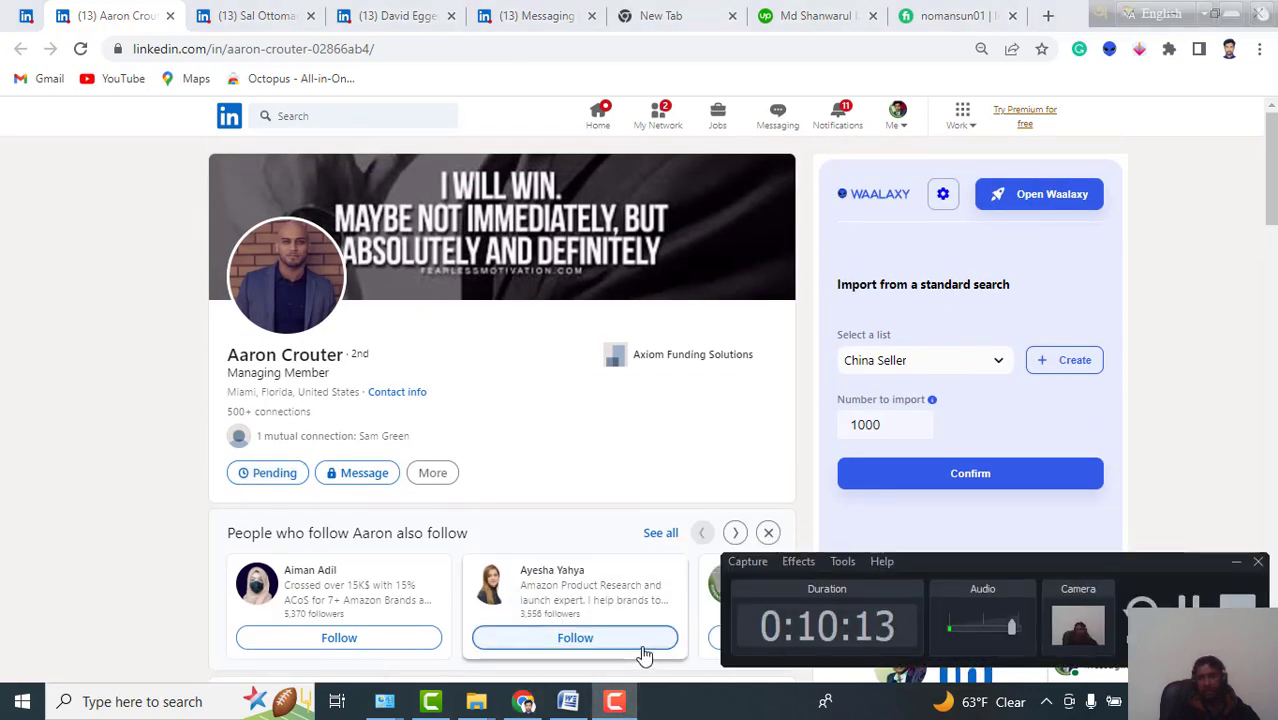